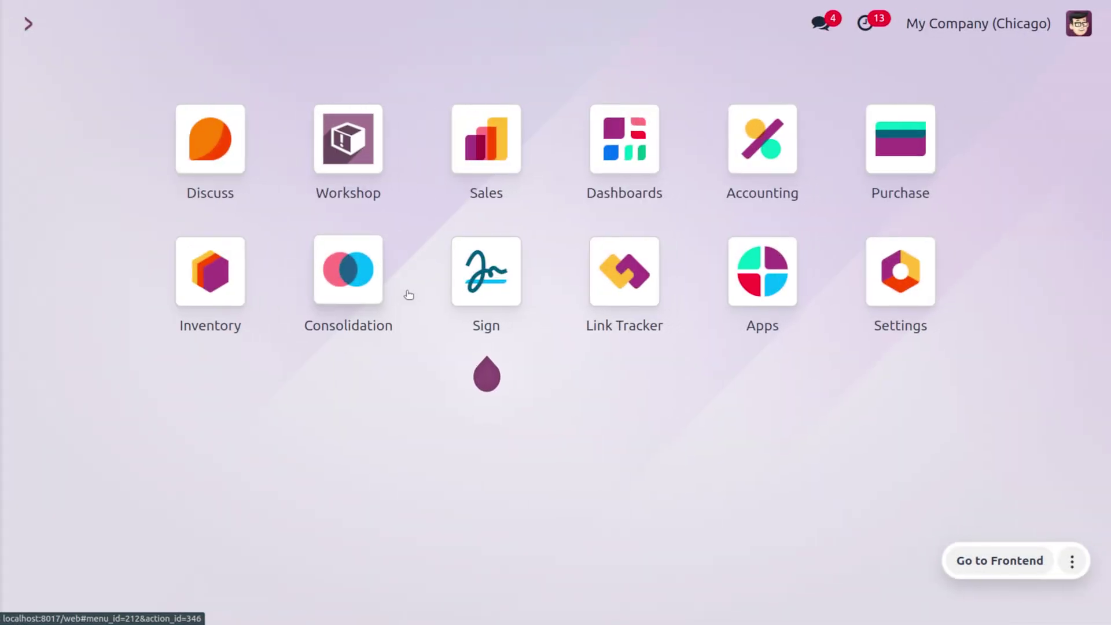
Step: Open the Accounting settings and check the Batch Payments option in the Customer Payments section
{"action": "type", "text": "ACC"}
{"action": "key", "text": "Return"}
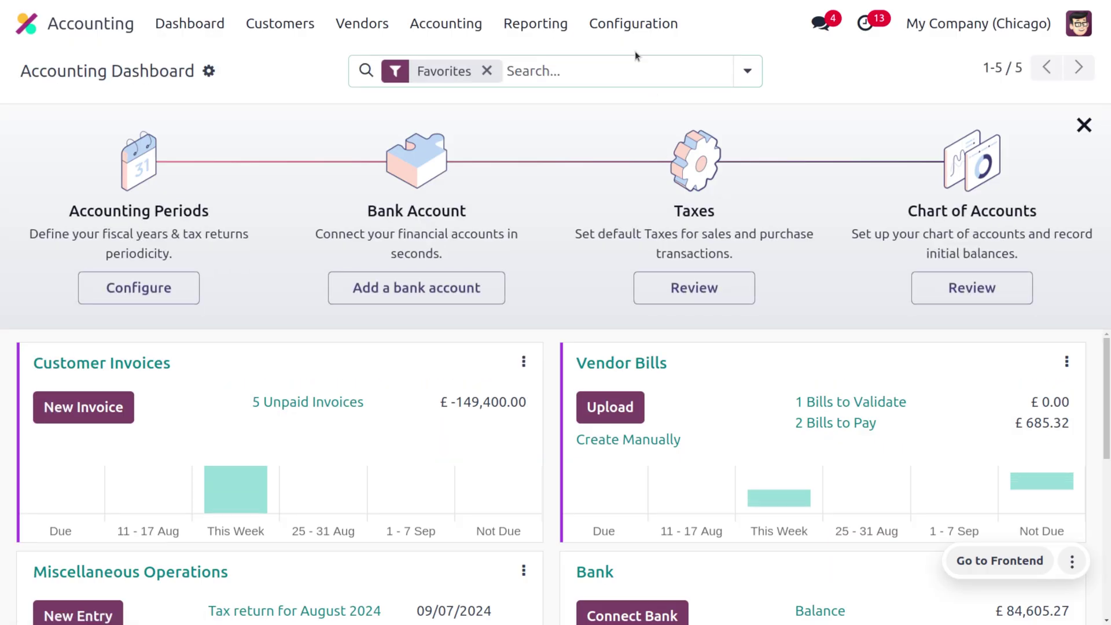
{"action": "left_click", "coordinate": [633, 23]}
{"action": "left_click", "coordinate": [645, 64]}
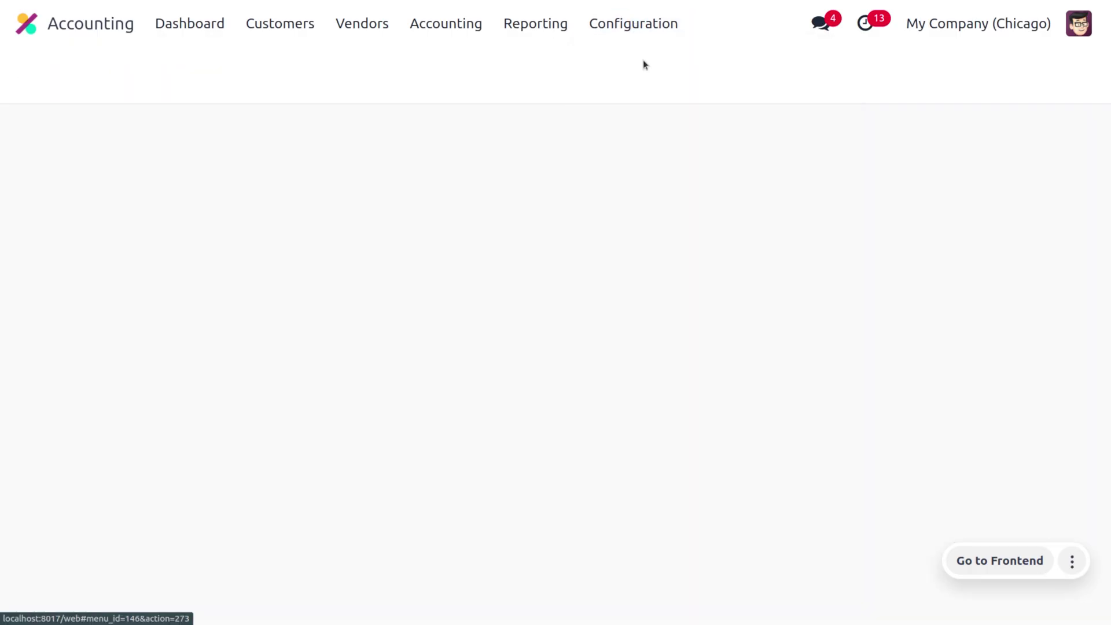
{"action": "scroll", "coordinate": [519, 456], "scroll_direction": "down", "scroll_amount": 20}
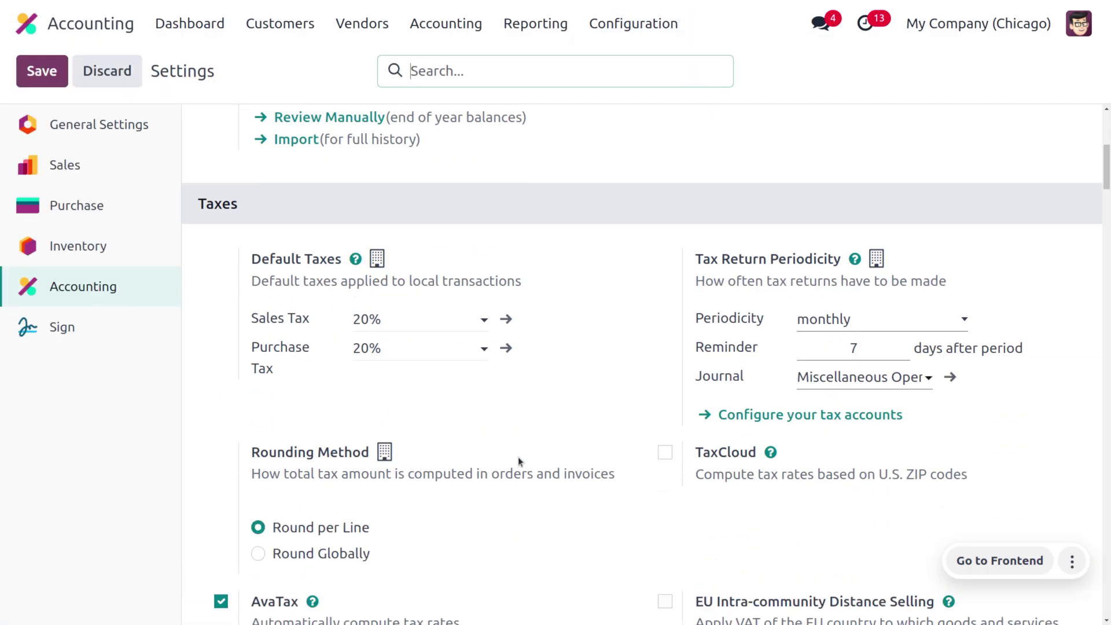
{"action": "scroll", "coordinate": [519, 457], "scroll_direction": "down", "scroll_amount": 12}
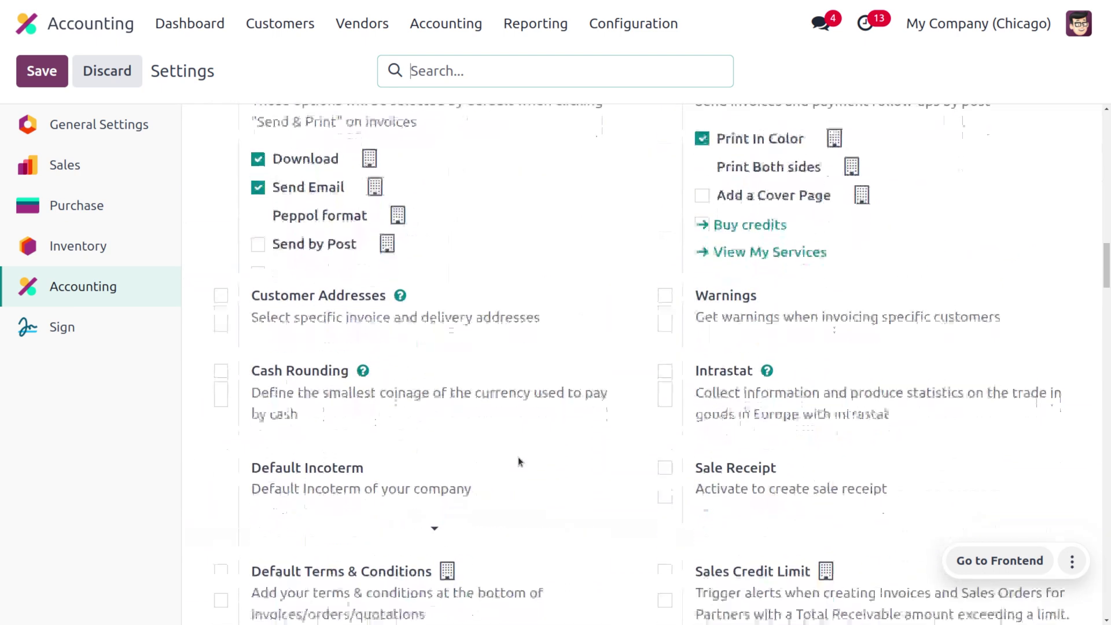
{"action": "scroll", "coordinate": [518, 457], "scroll_direction": "down", "scroll_amount": 2}
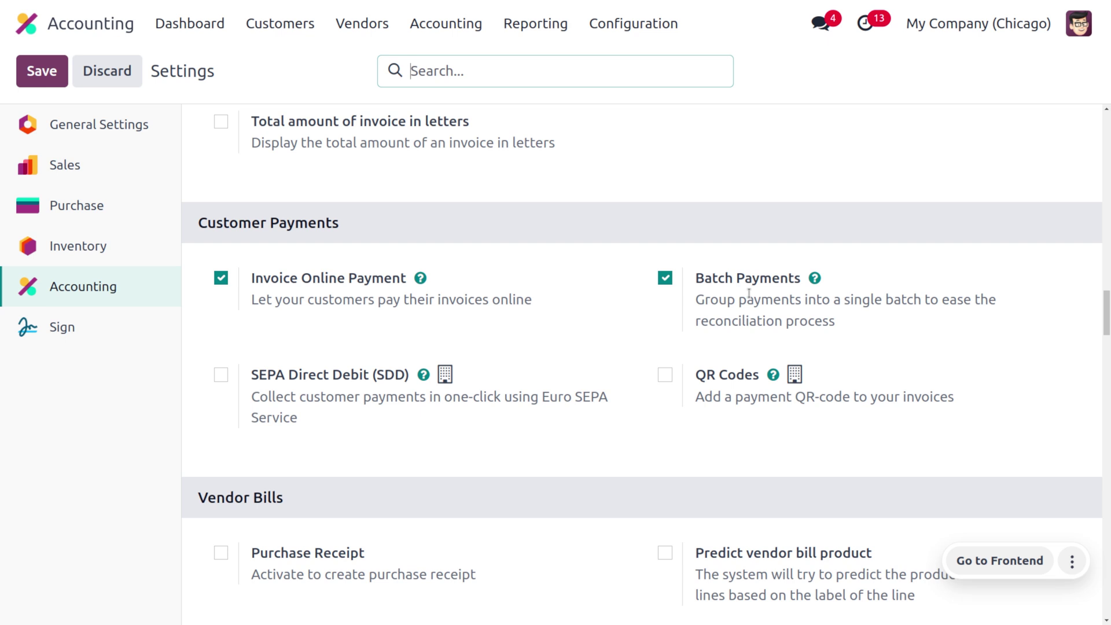
Step: Check where batch payments are offered for customers and vendors, and look through the customer invoices list
{"action": "left_click", "coordinate": [265, 29]}
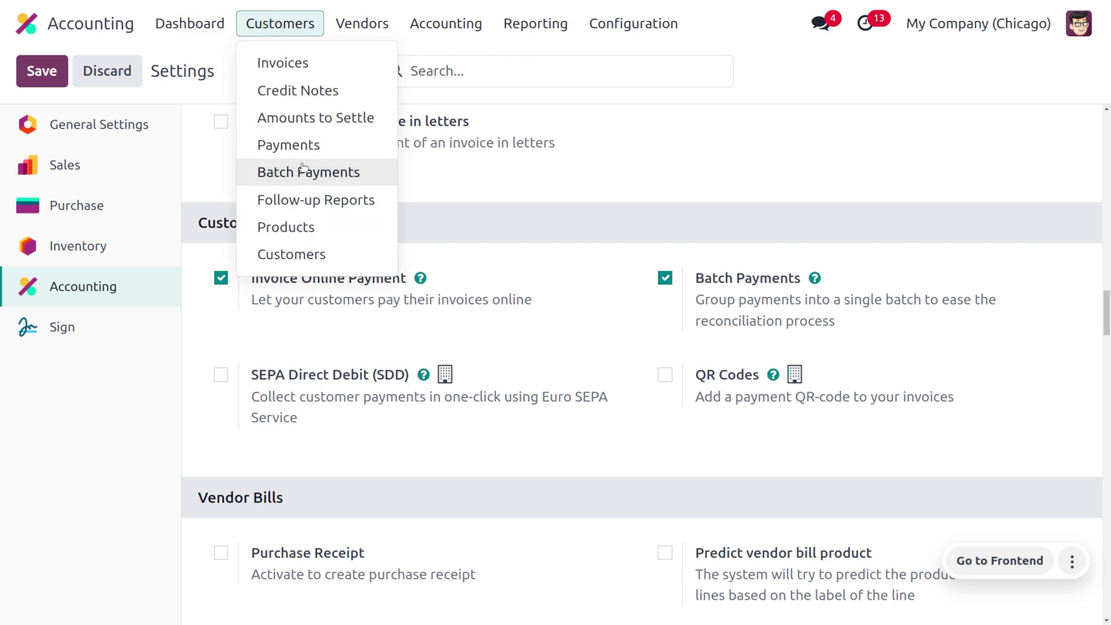
{"action": "left_click", "coordinate": [379, 26]}
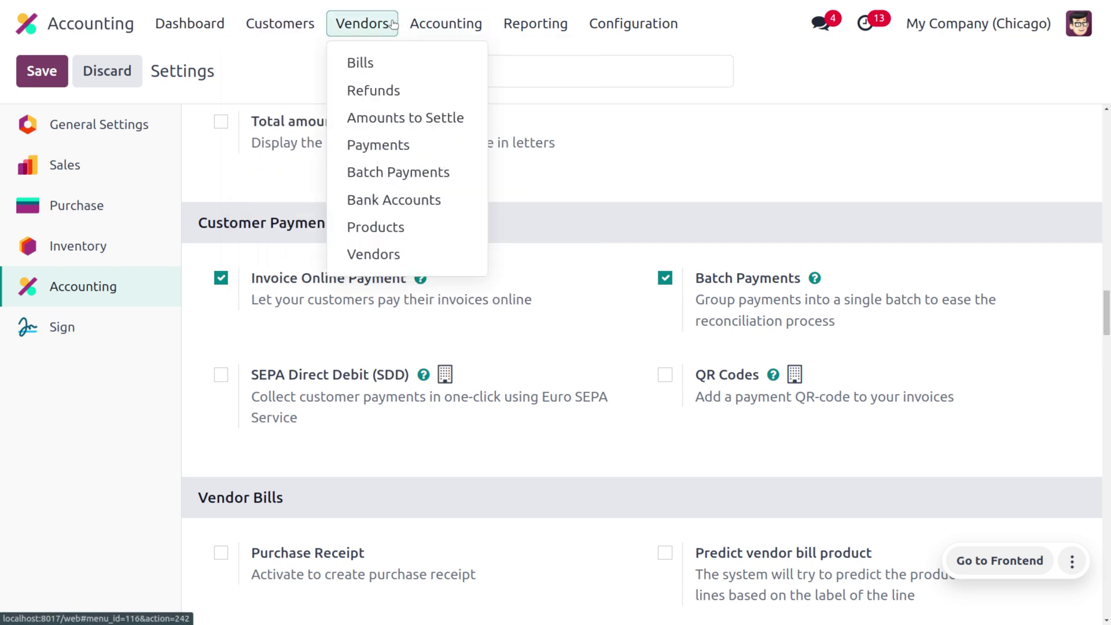
{"action": "left_click", "coordinate": [270, 33]}
{"action": "left_click", "coordinate": [282, 62]}
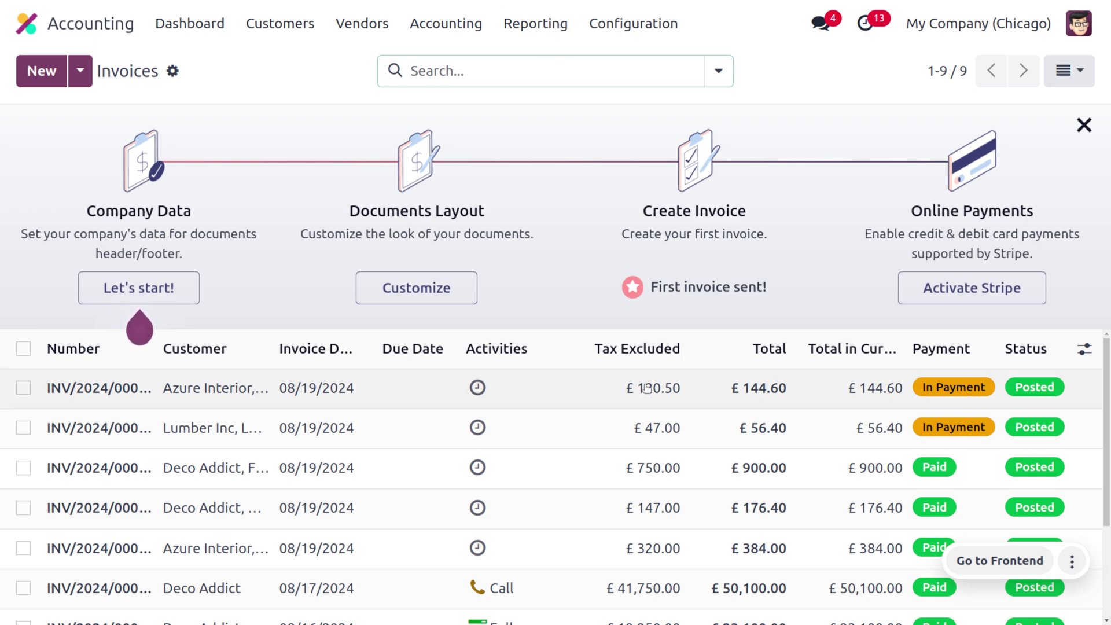
{"action": "scroll", "coordinate": [646, 388], "scroll_direction": "down", "scroll_amount": 3}
{"action": "scroll", "coordinate": [647, 388], "scroll_direction": "up", "scroll_amount": 3}
{"action": "scroll", "coordinate": [590, 509], "scroll_direction": "down", "scroll_amount": 3}
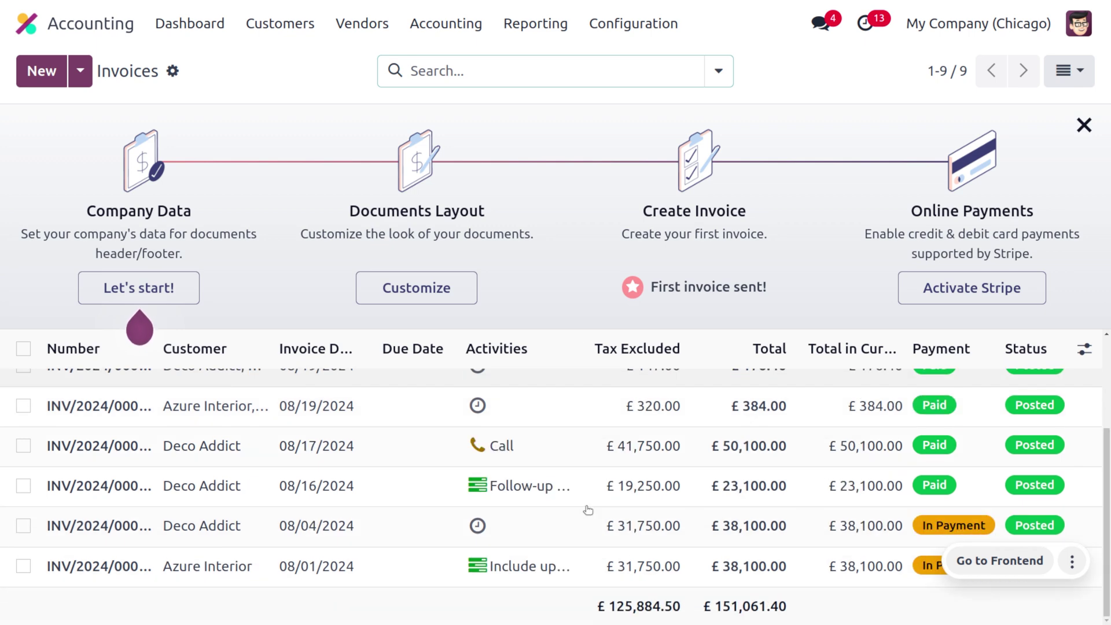
Step: Create and confirm a customer invoice for Azure Interior with one line for the product [E-COM06] Corner Desk Right Sit
{"action": "left_click", "coordinate": [41, 71]}
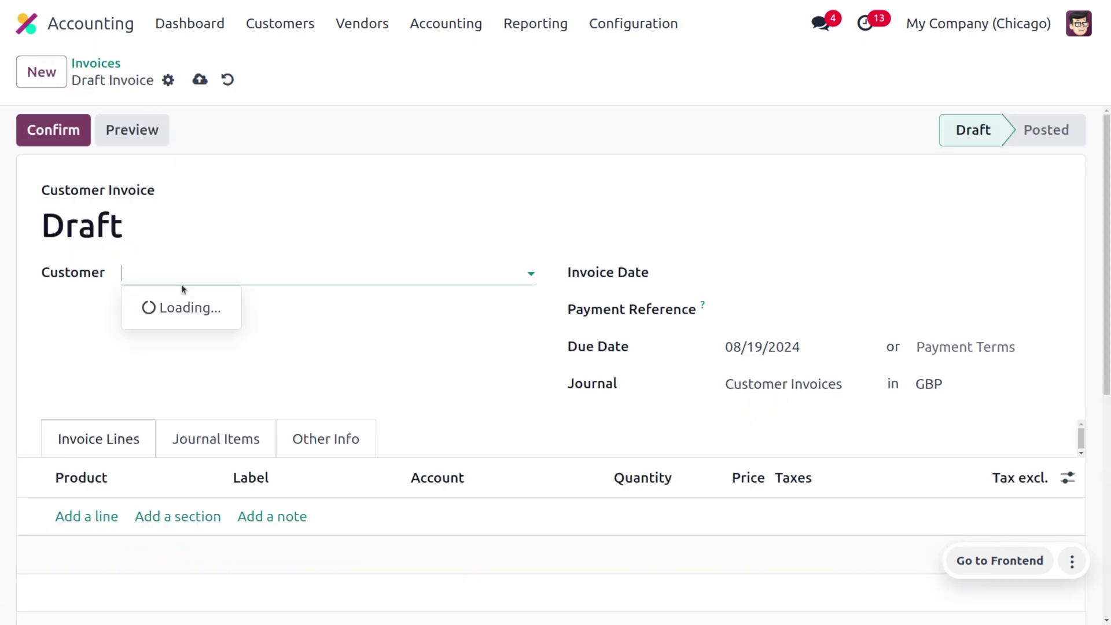
{"action": "left_click", "coordinate": [186, 278]}
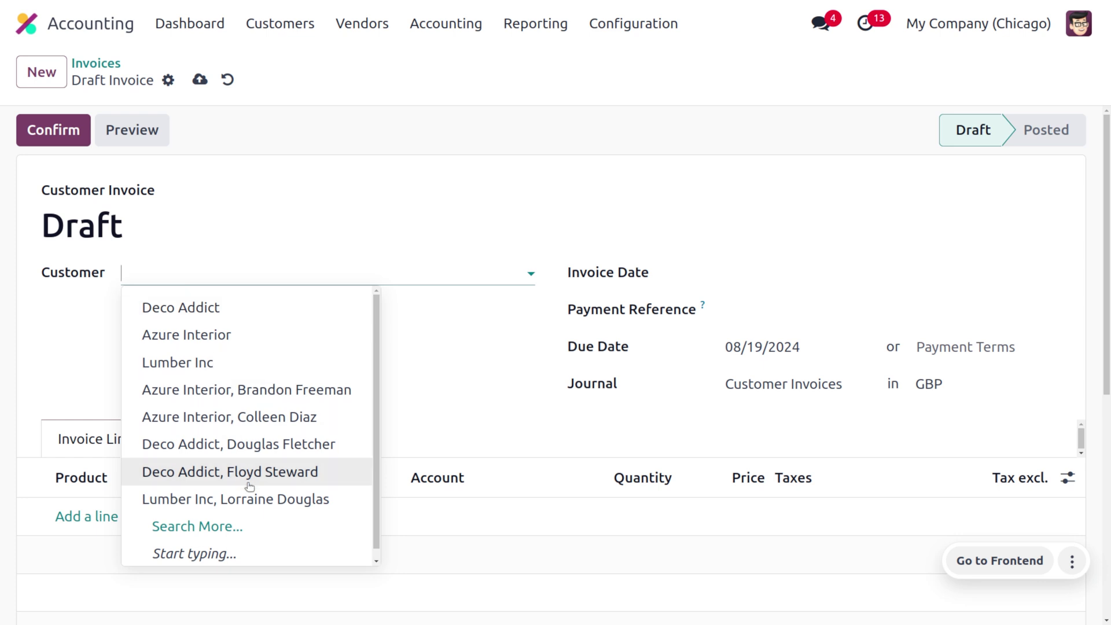
{"action": "left_click", "coordinate": [200, 341]}
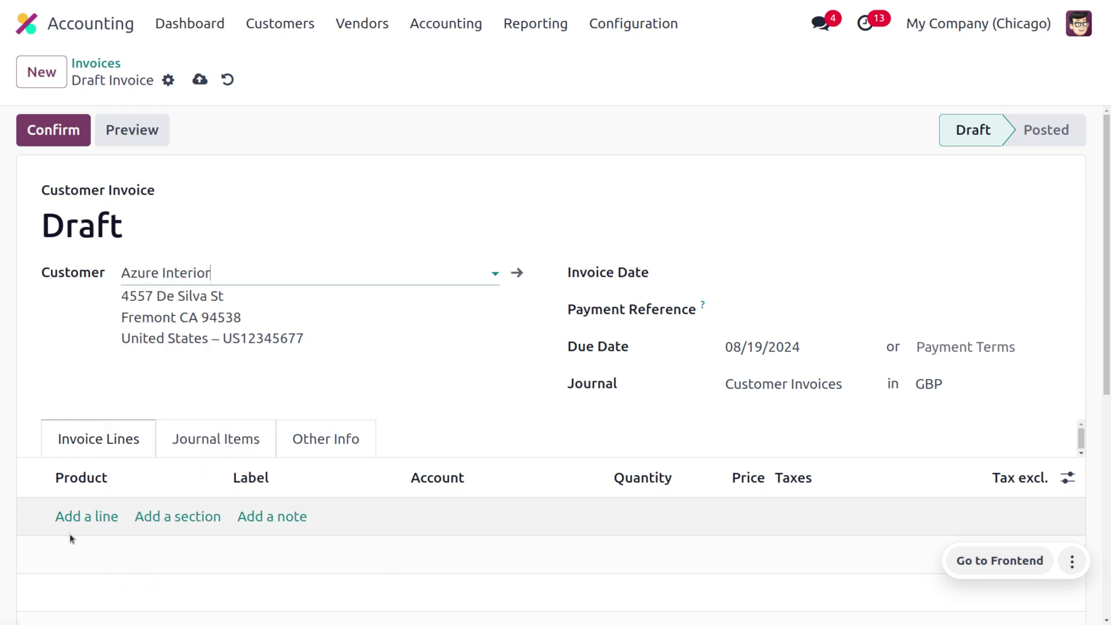
{"action": "left_click", "coordinate": [76, 517]}
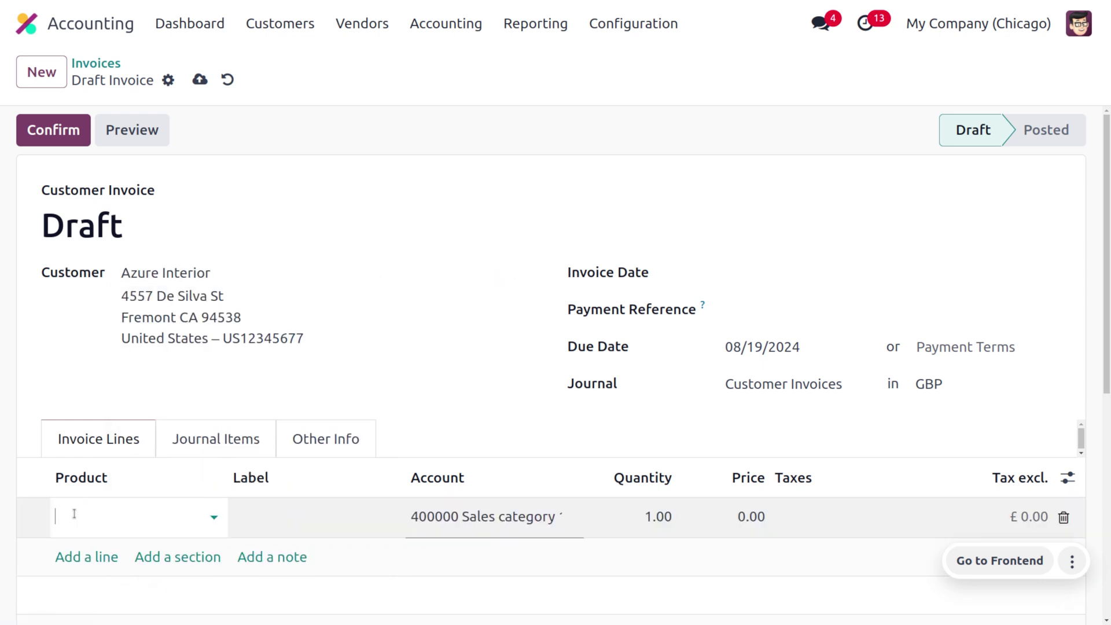
{"action": "left_click", "coordinate": [127, 517]}
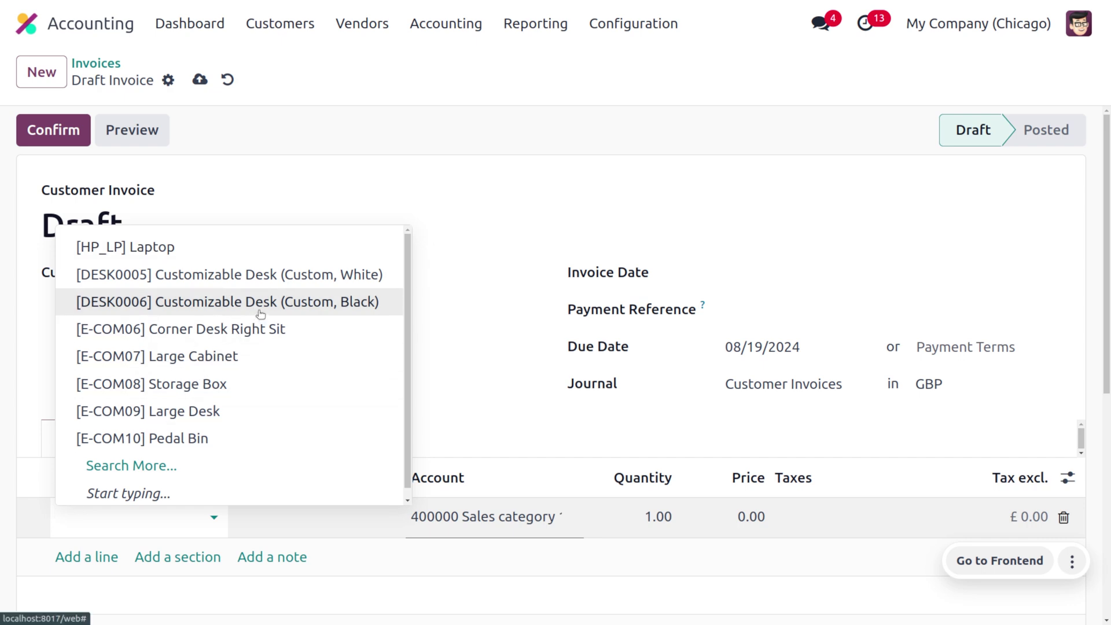
{"action": "left_click", "coordinate": [271, 329]}
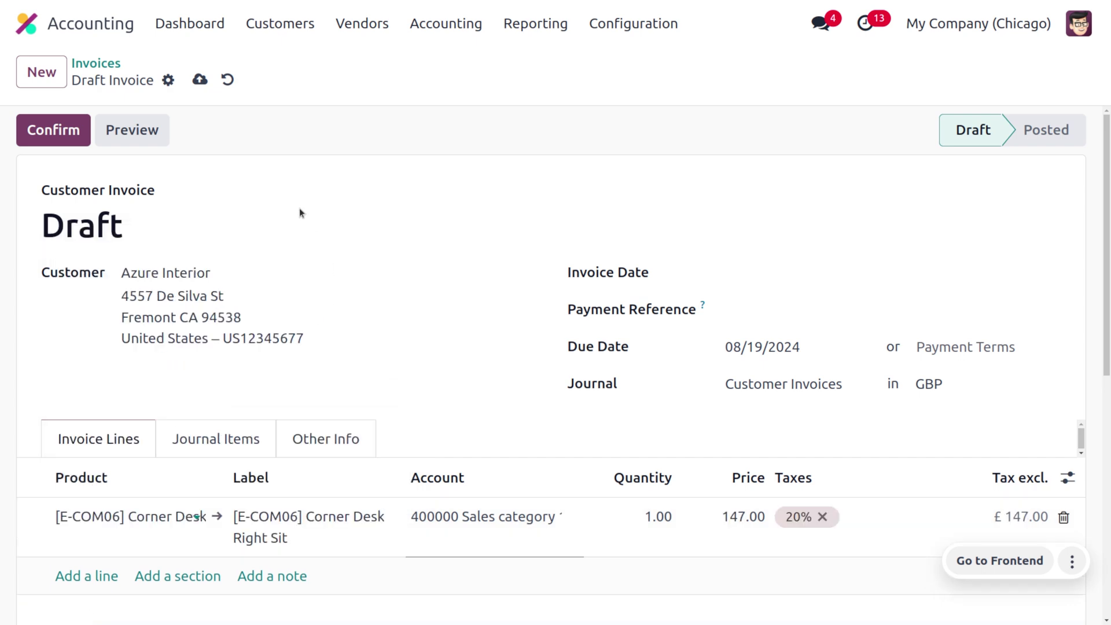
{"action": "left_click", "coordinate": [57, 130]}
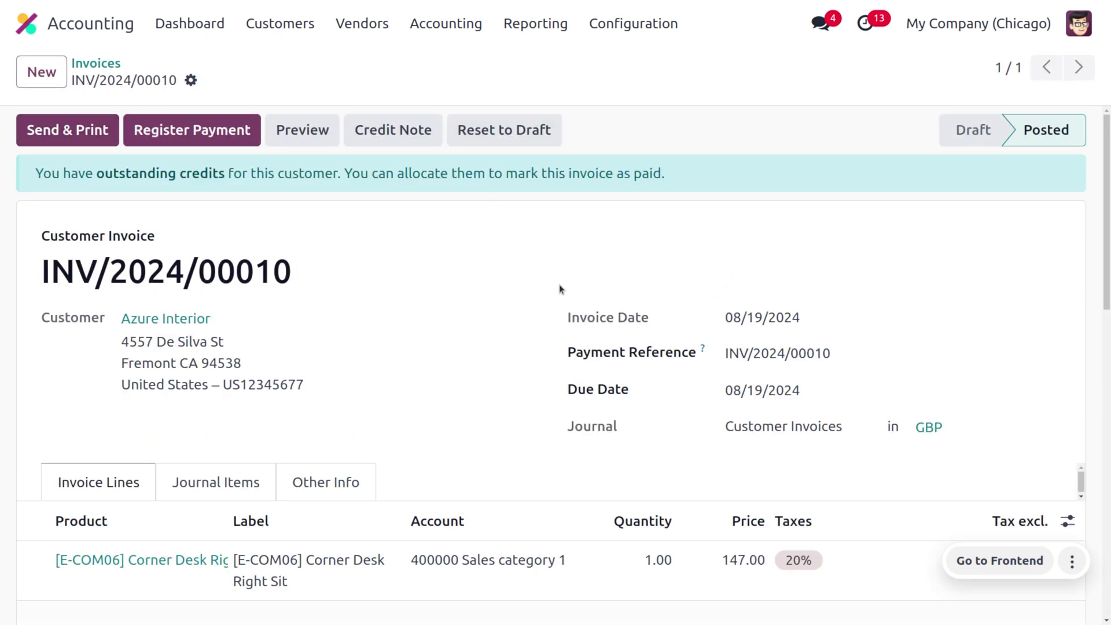
Step: Register the invoice's payment through the Bank journal using the Manual payment method
{"action": "left_click", "coordinate": [189, 142]}
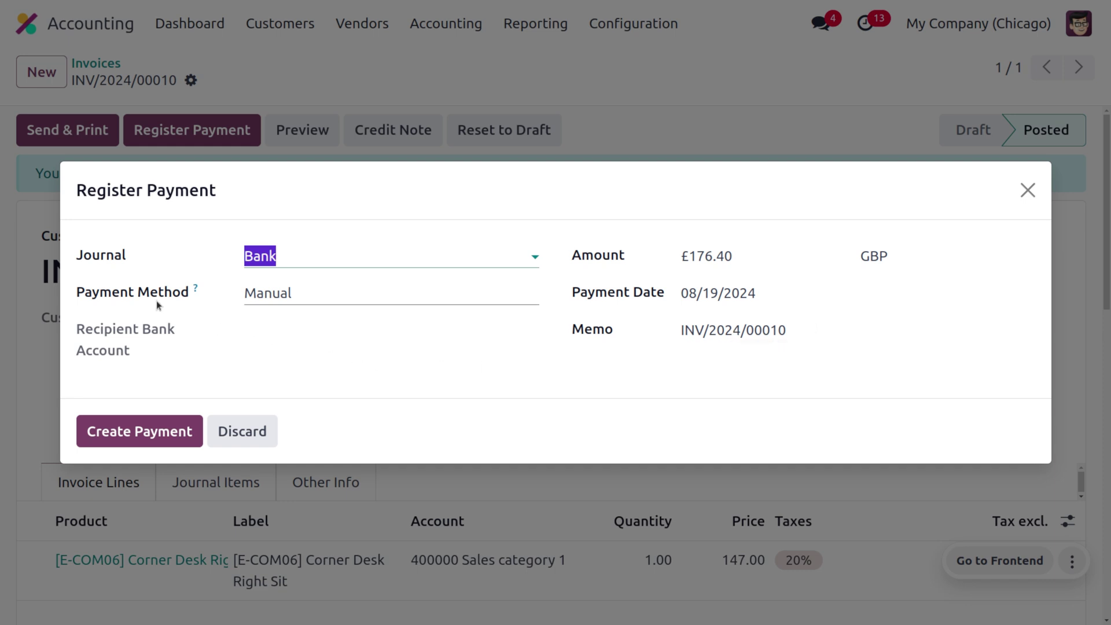
{"action": "left_click", "coordinate": [339, 302]}
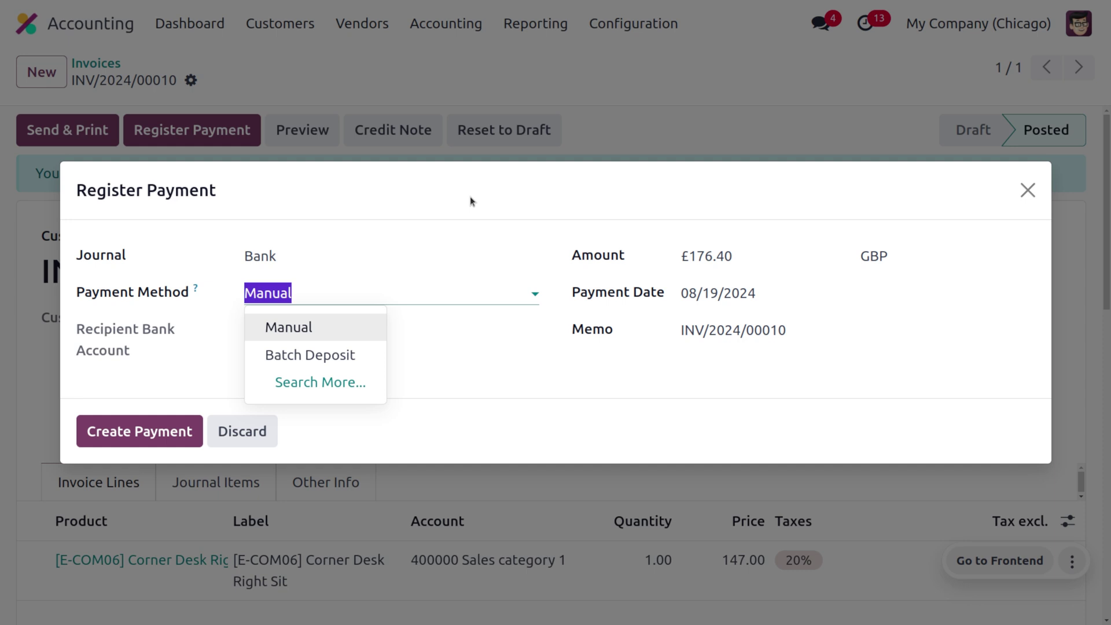
{"action": "left_click", "coordinate": [140, 432]}
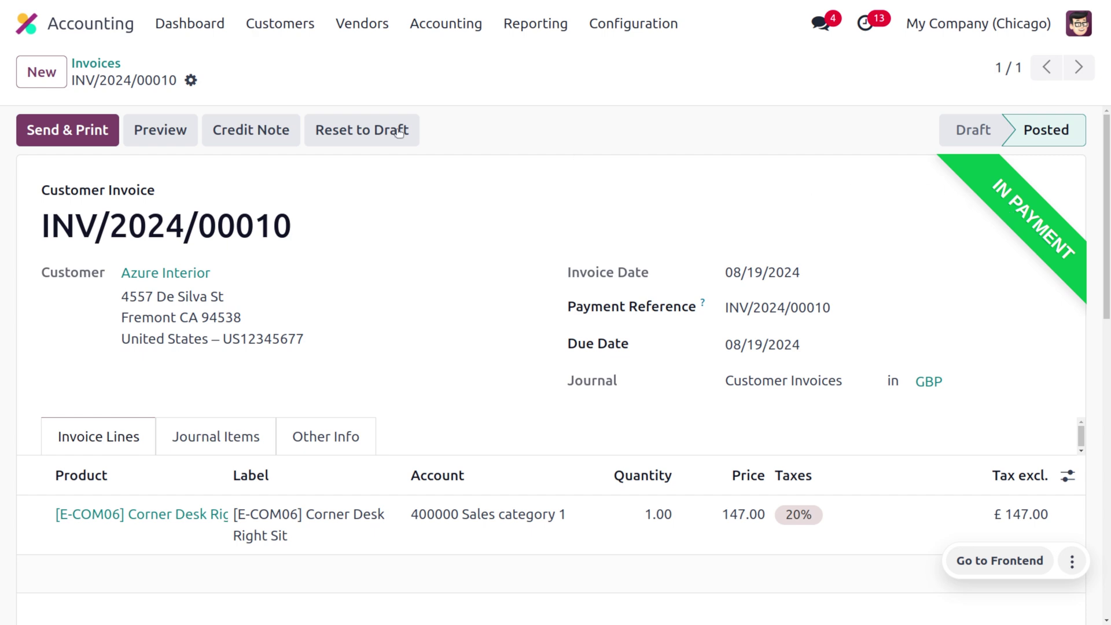
Step: Open the customer batch payments list and remove its Unreconciled filter
{"action": "left_click", "coordinate": [292, 22]}
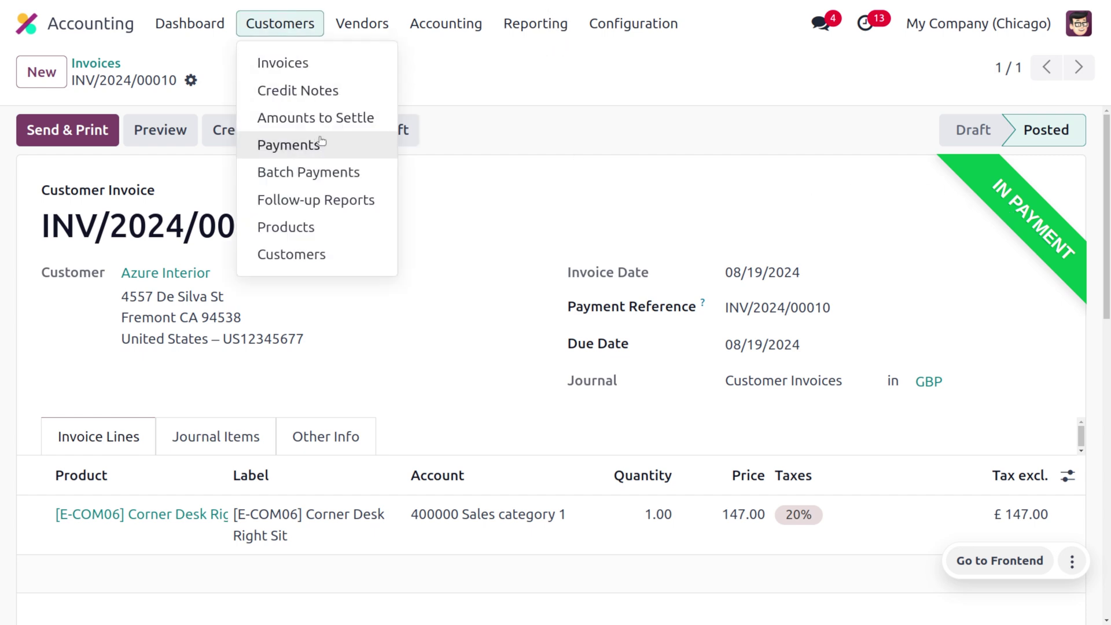
{"action": "left_click", "coordinate": [339, 172]}
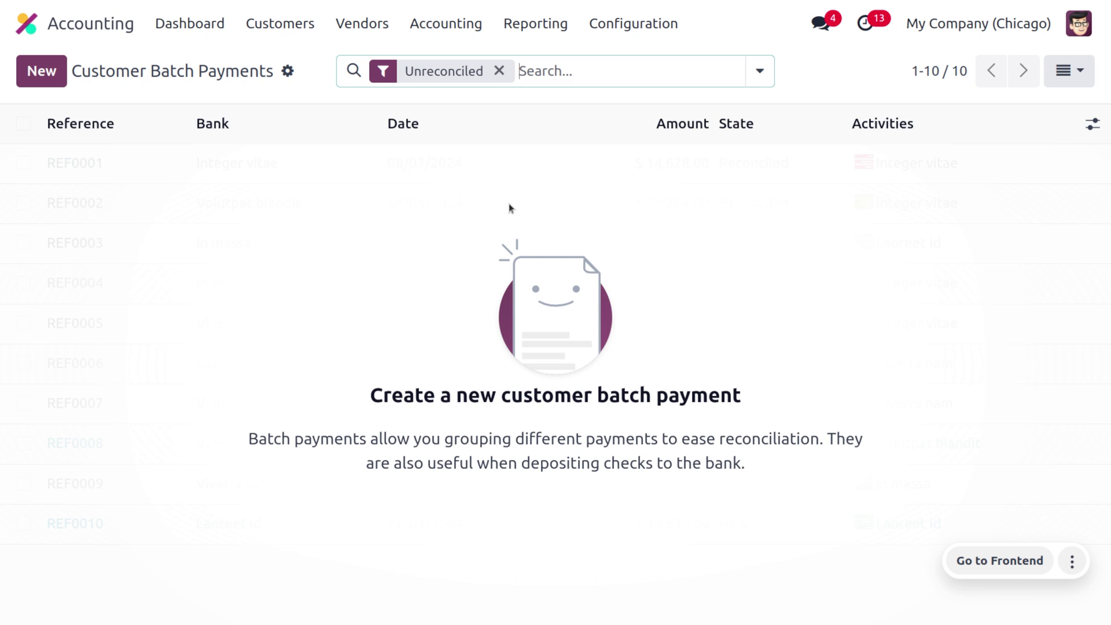
{"action": "left_click", "coordinate": [499, 71]}
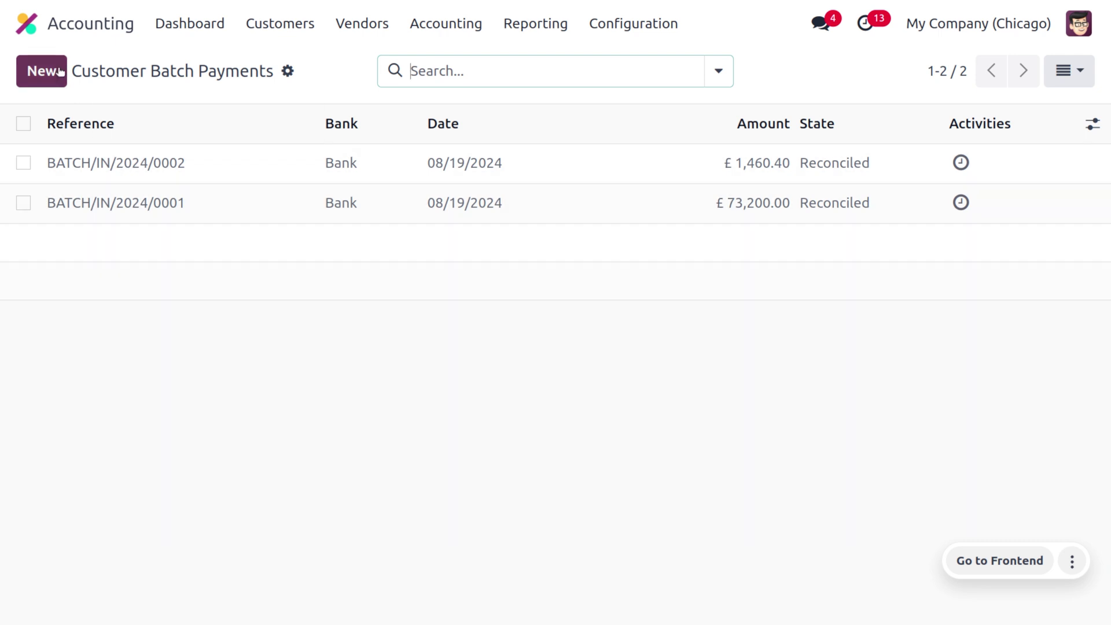
Step: Start a new customer batch payment and set its bank to Bank
{"action": "left_click", "coordinate": [60, 71]}
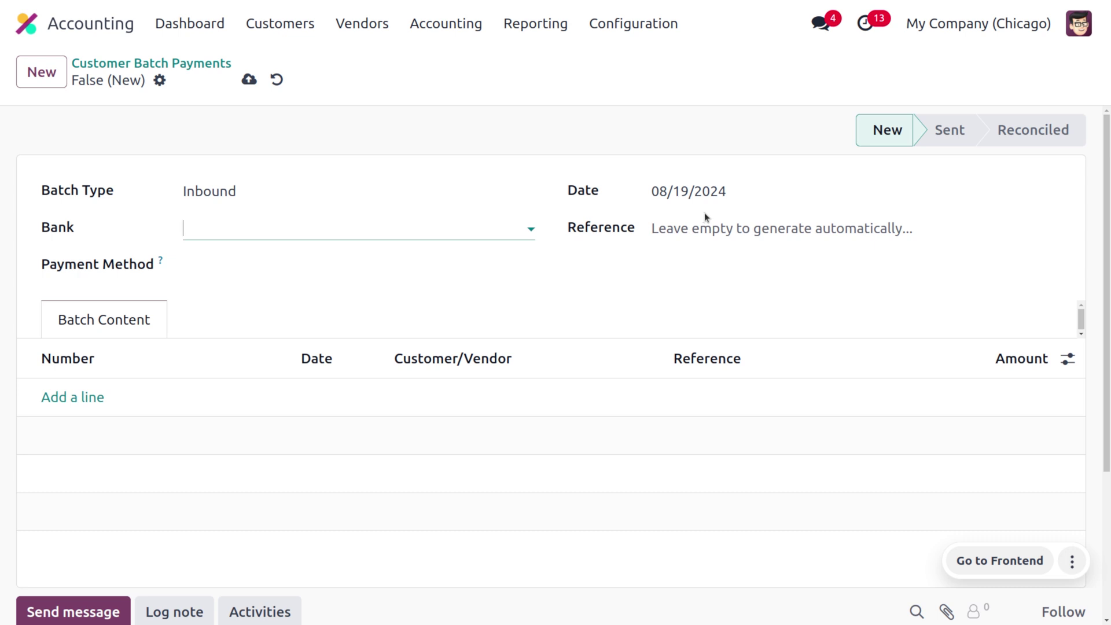
{"action": "left_click", "coordinate": [225, 223]}
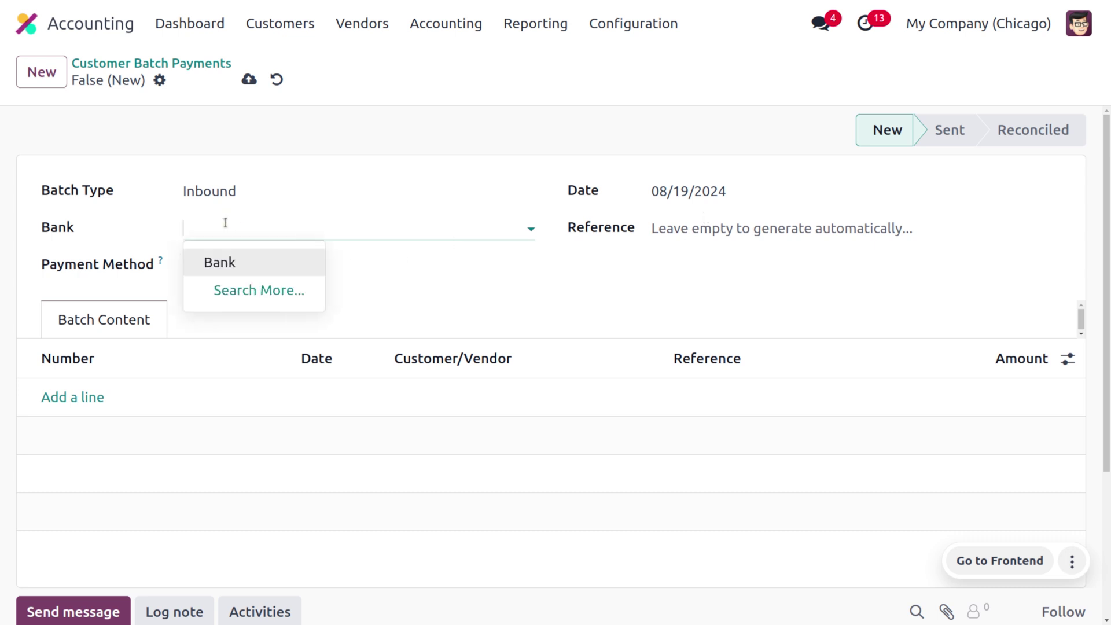
{"action": "left_click", "coordinate": [255, 270]}
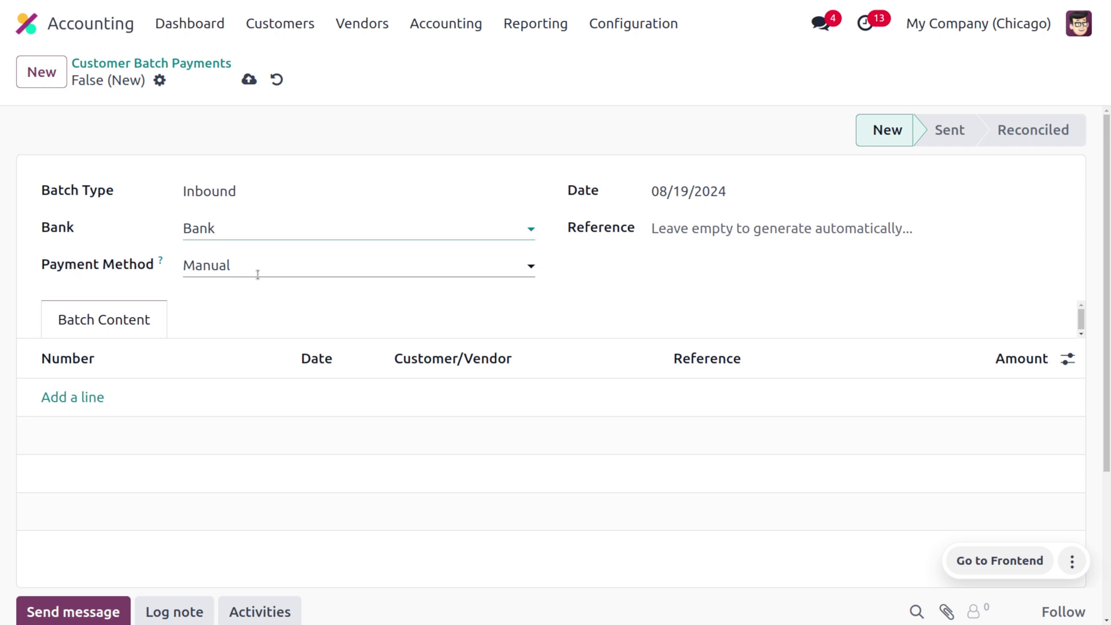
Step: Add all available Azure Interior and Lumber Inc payments to the batch and save the record
{"action": "left_click", "coordinate": [81, 397]}
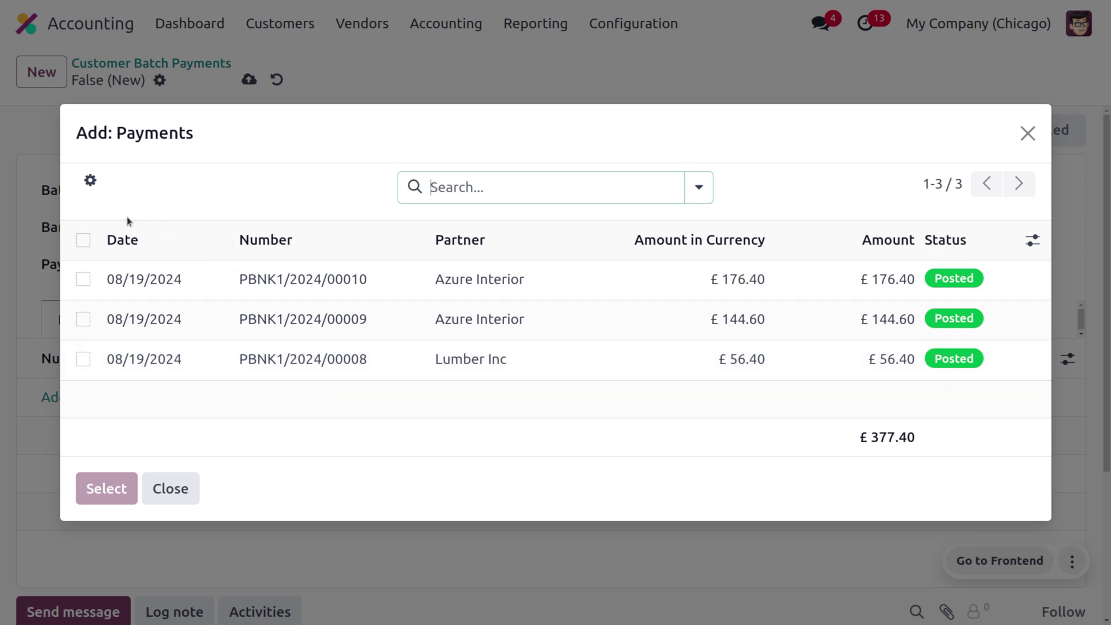
{"action": "left_click", "coordinate": [84, 241]}
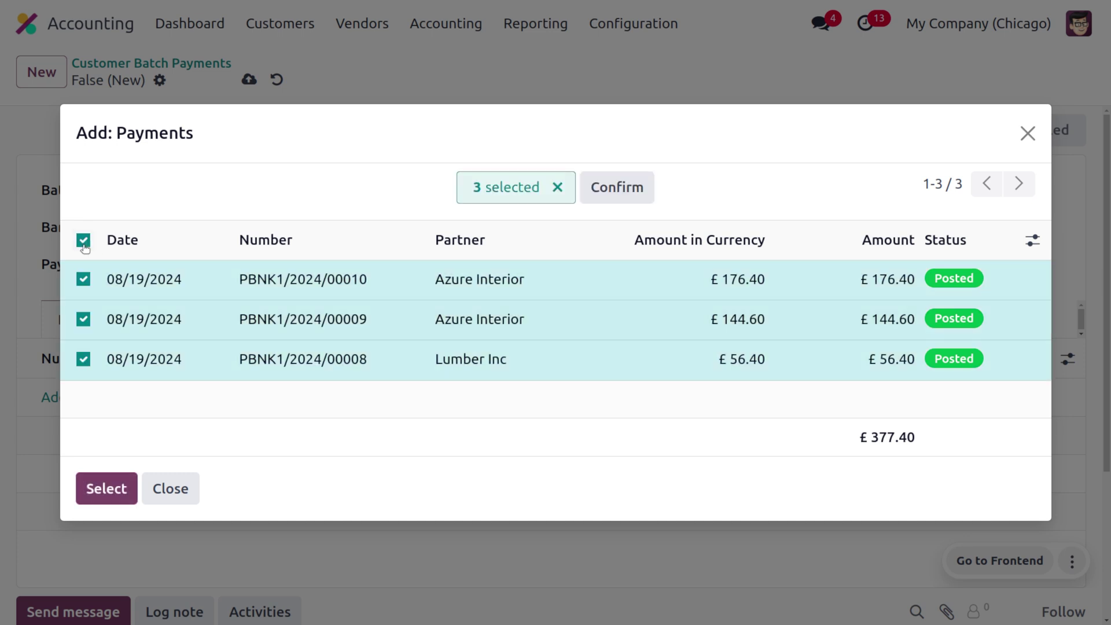
{"action": "left_click", "coordinate": [97, 490]}
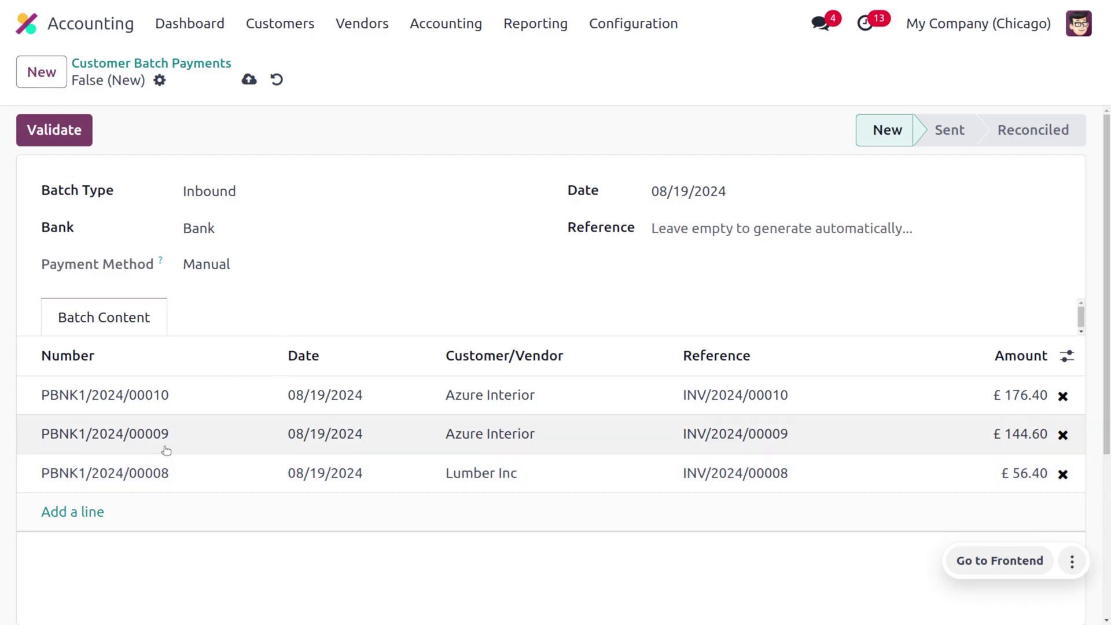
{"action": "scroll", "coordinate": [258, 541], "scroll_direction": "down", "scroll_amount": 4}
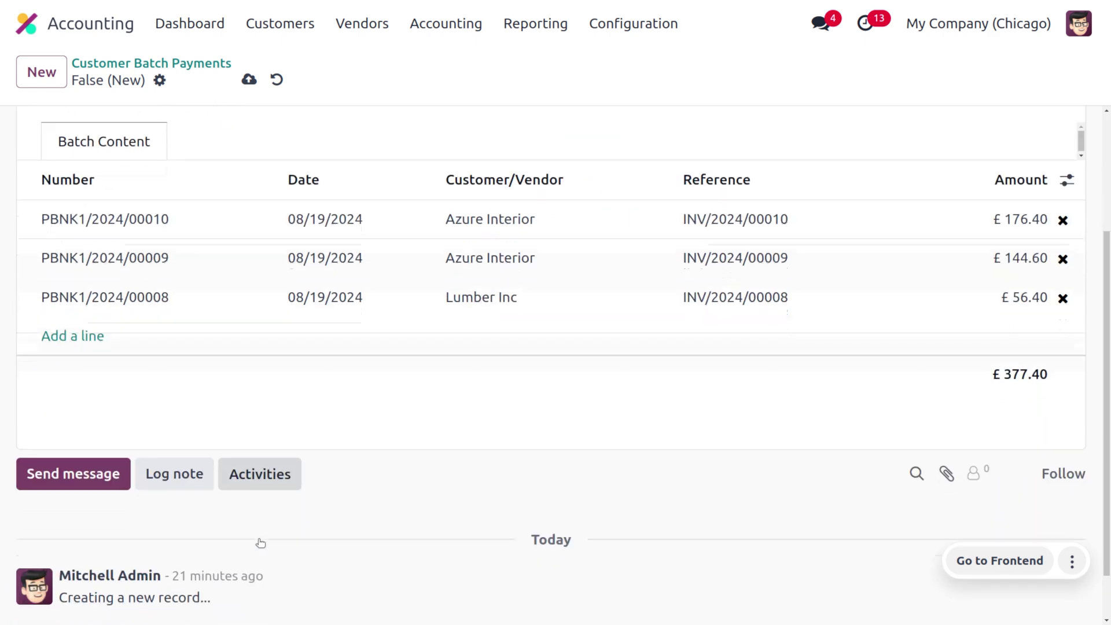
{"action": "scroll", "coordinate": [258, 541], "scroll_direction": "up", "scroll_amount": 2}
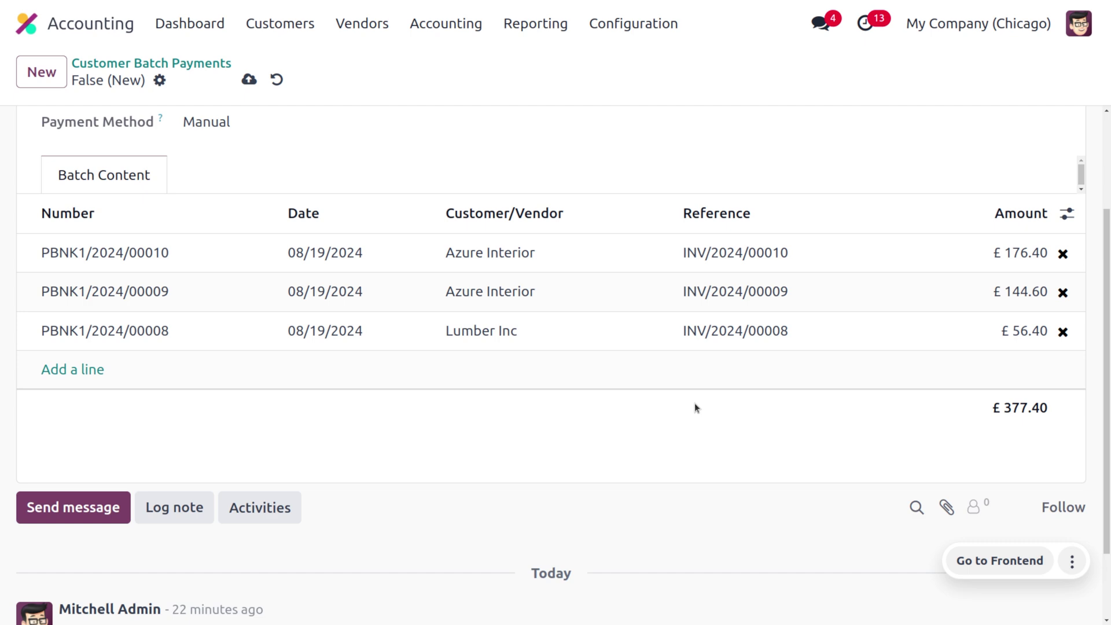
{"action": "scroll", "coordinate": [695, 403], "scroll_direction": "up", "scroll_amount": 3}
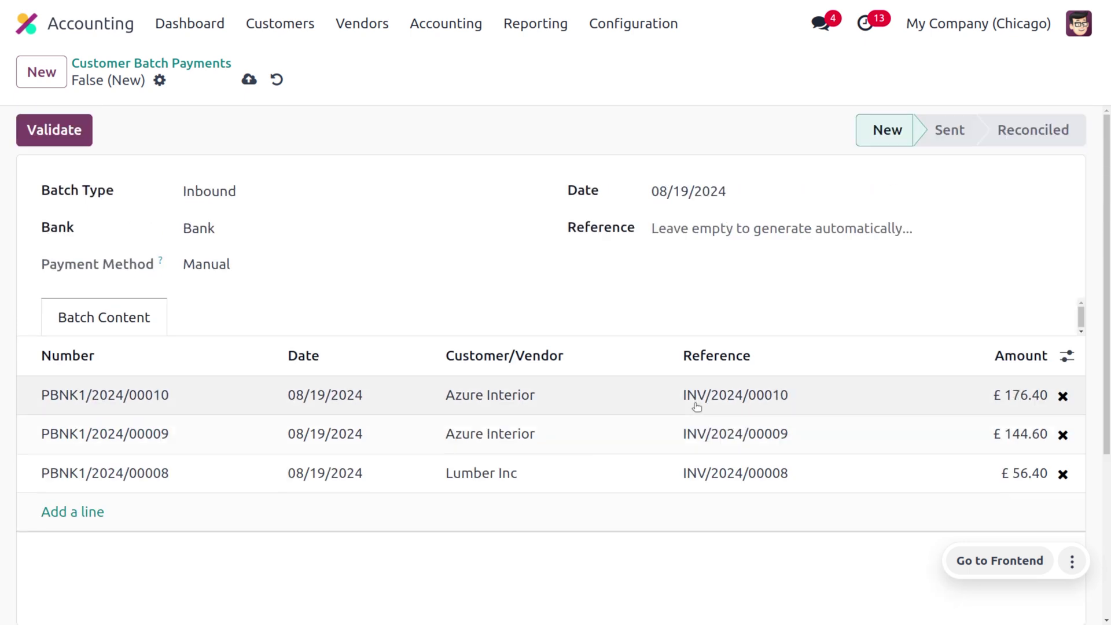
{"action": "left_click", "coordinate": [249, 80]}
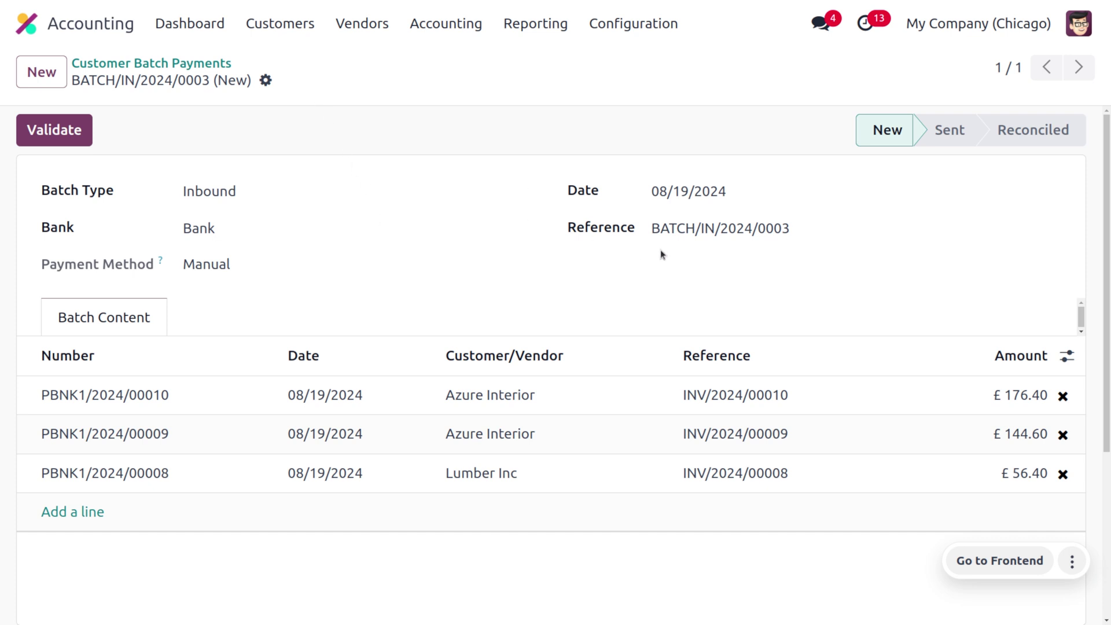
Step: Copy the batch's reference and validate the batch payment
{"action": "triple_click", "coordinate": [751, 229]}
{"action": "key", "text": "ctrl+c"}
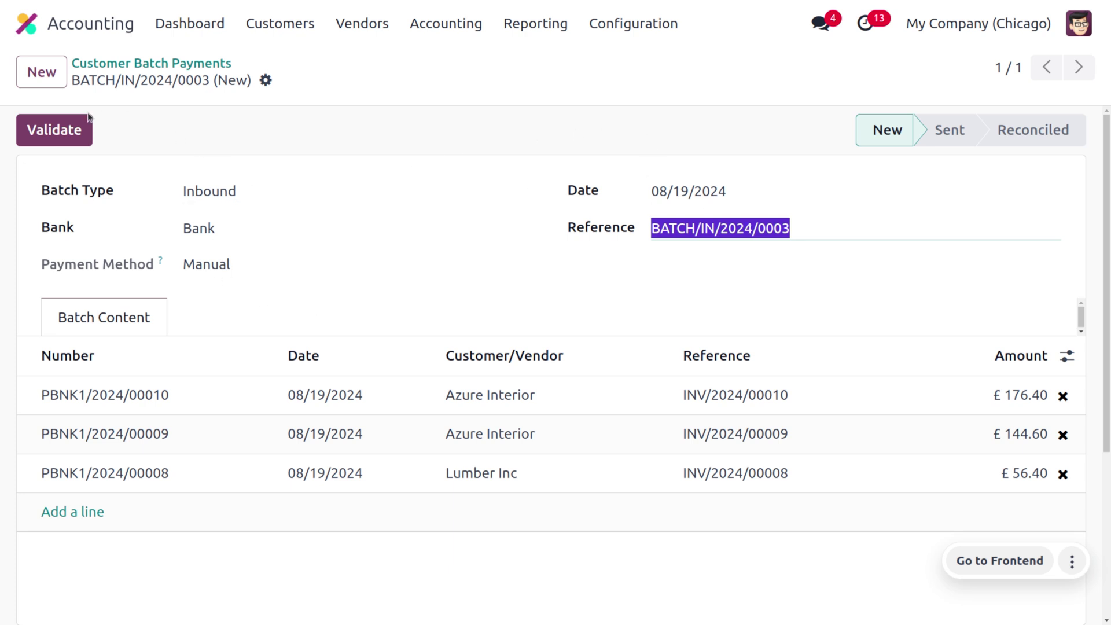
{"action": "left_click", "coordinate": [76, 131]}
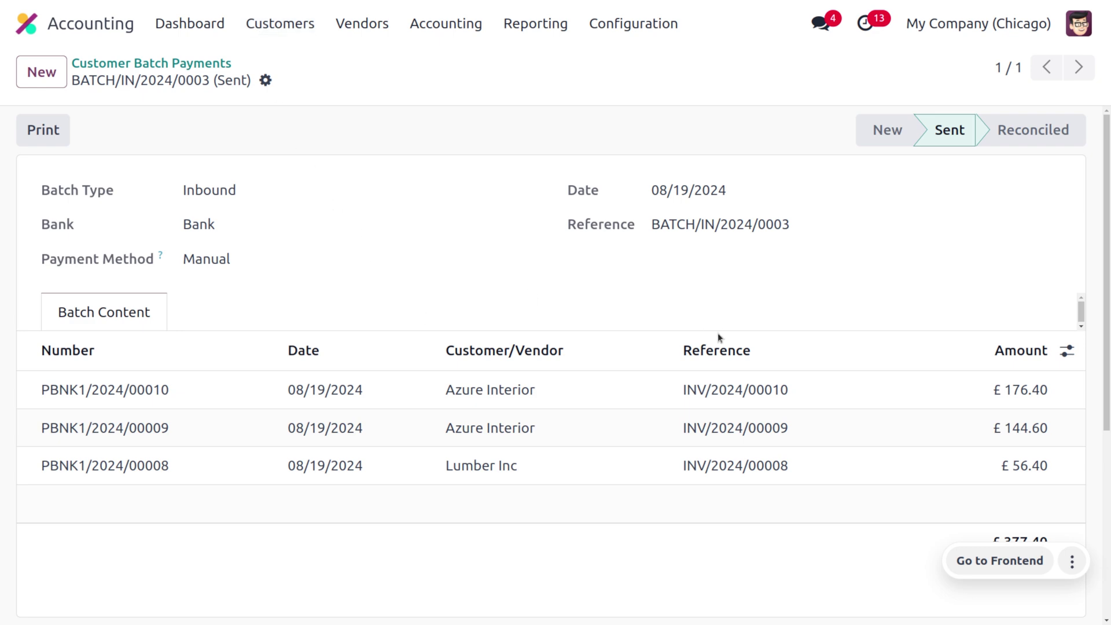
Step: Look over the validated batch's payments and return to the Accounting dashboard
{"action": "scroll", "coordinate": [718, 359], "scroll_direction": "down", "scroll_amount": 1}
{"action": "scroll", "coordinate": [718, 382], "scroll_direction": "down", "scroll_amount": 3}
{"action": "scroll", "coordinate": [717, 385], "scroll_direction": "up", "scroll_amount": 4}
{"action": "left_click", "coordinate": [189, 33]}
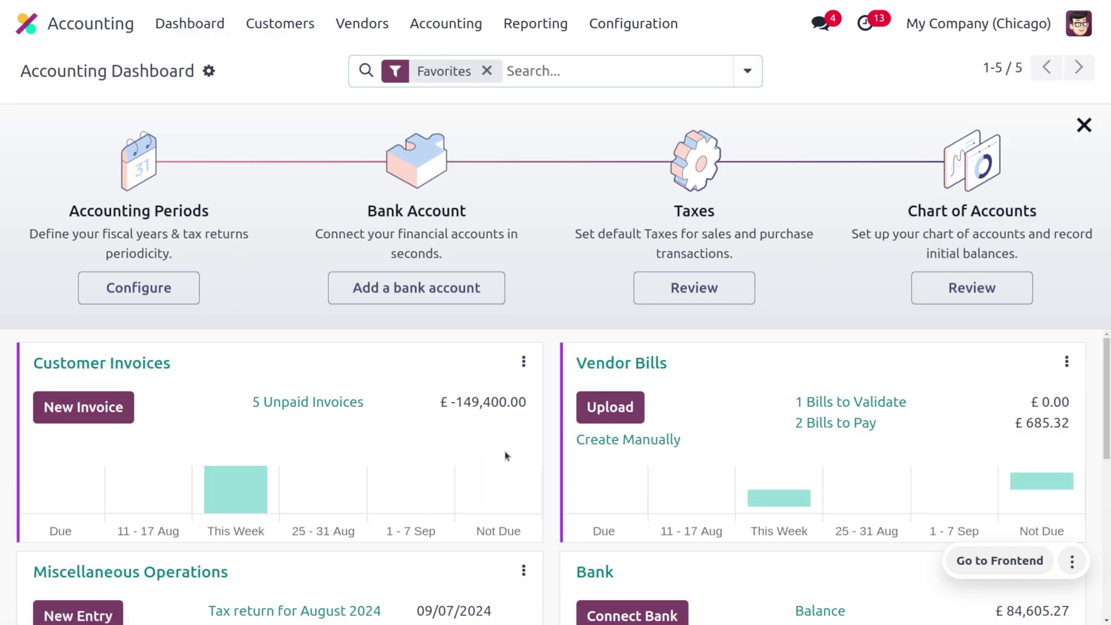
Step: Open the bank reconciliation view of the Bank journal
{"action": "scroll", "coordinate": [702, 484], "scroll_direction": "down", "scroll_amount": 3}
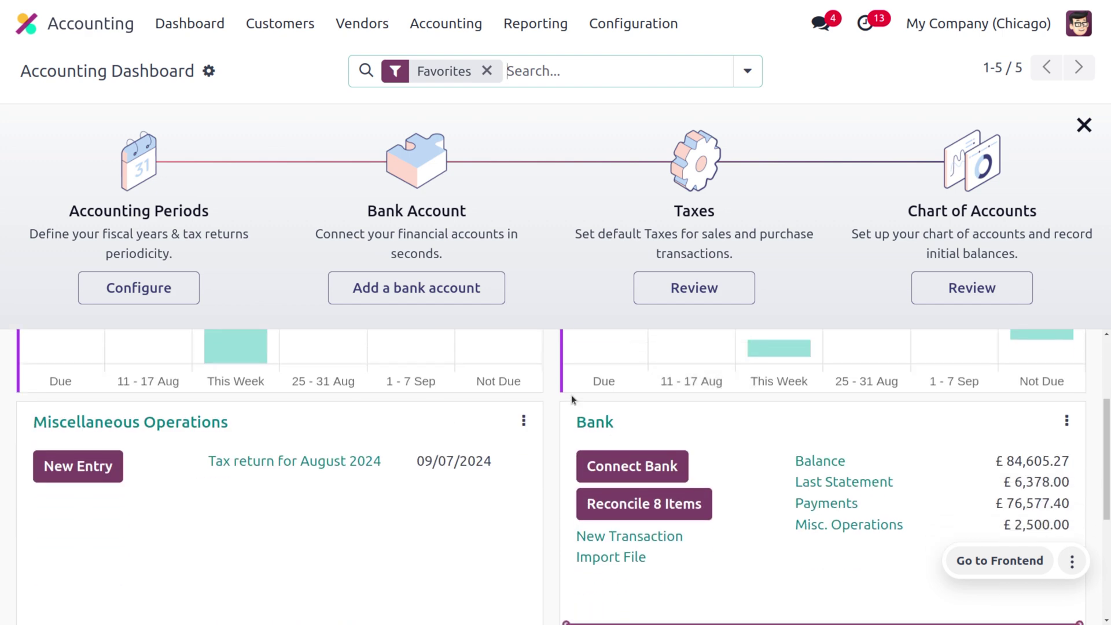
{"action": "left_click", "coordinate": [599, 423]}
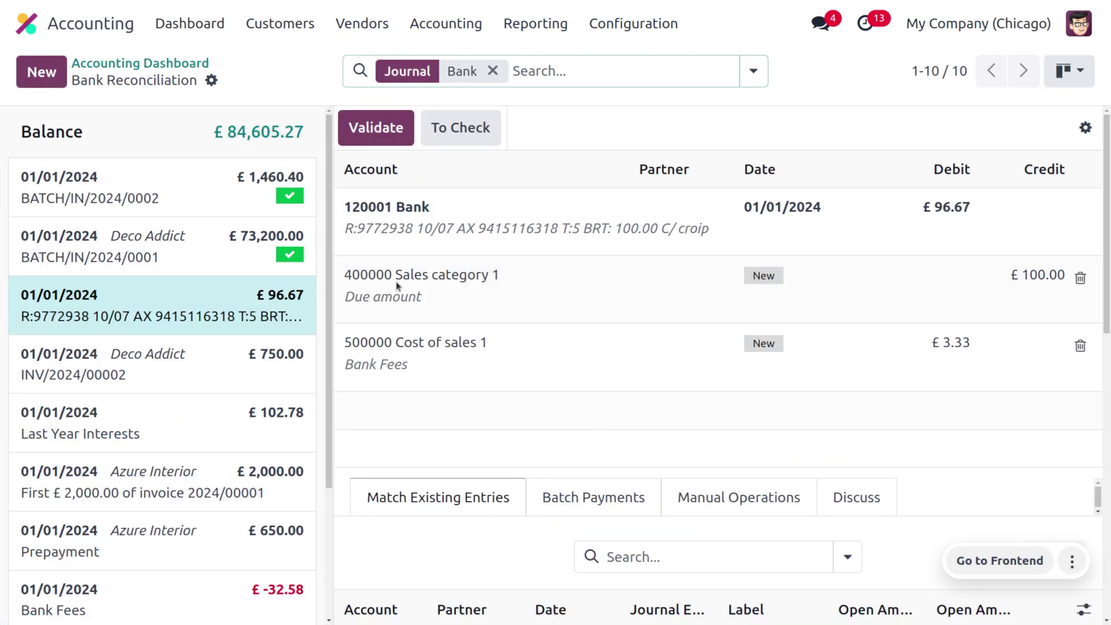
{"action": "left_click", "coordinate": [42, 72]}
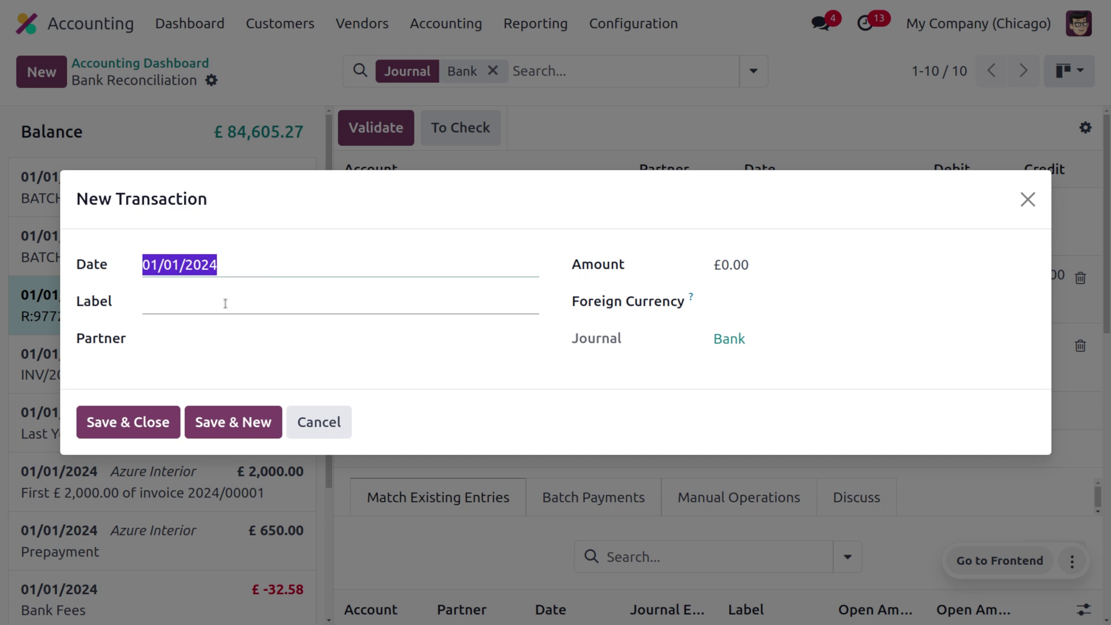
{"action": "left_click", "coordinate": [226, 302]}
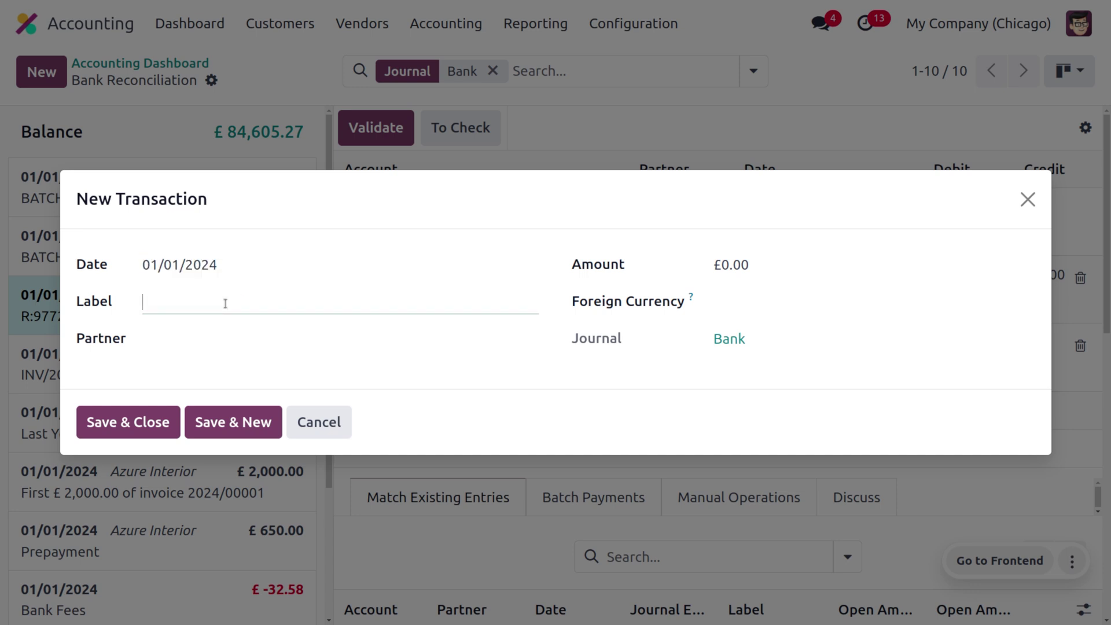
{"action": "key", "text": "ctrl+v"}
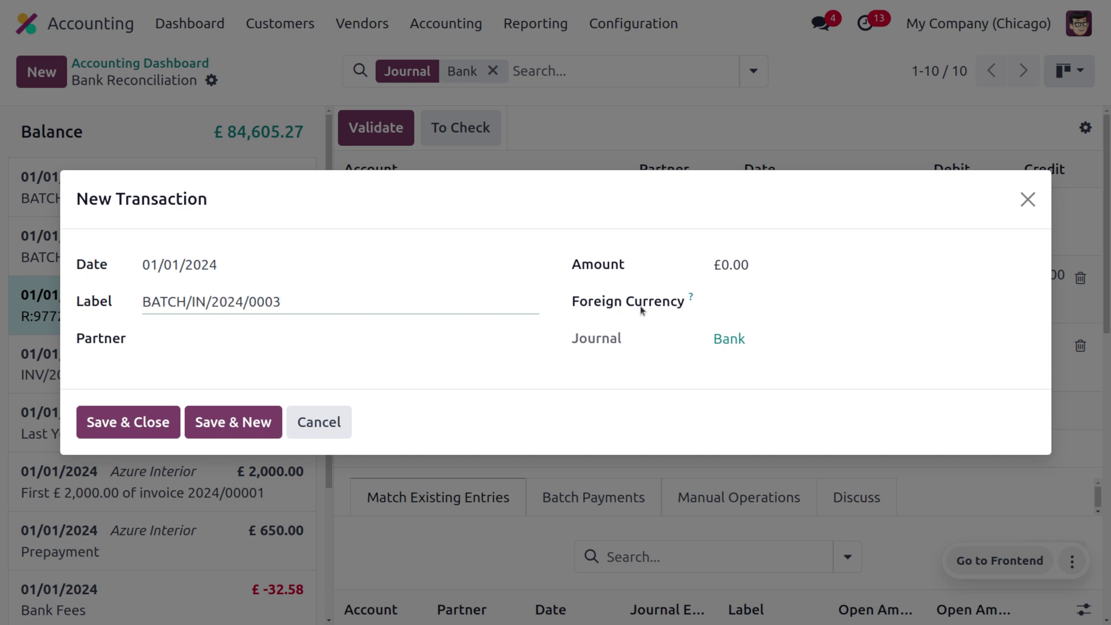
{"action": "left_click_drag", "start_coordinate": [693, 188], "coordinate": [685, 23]}
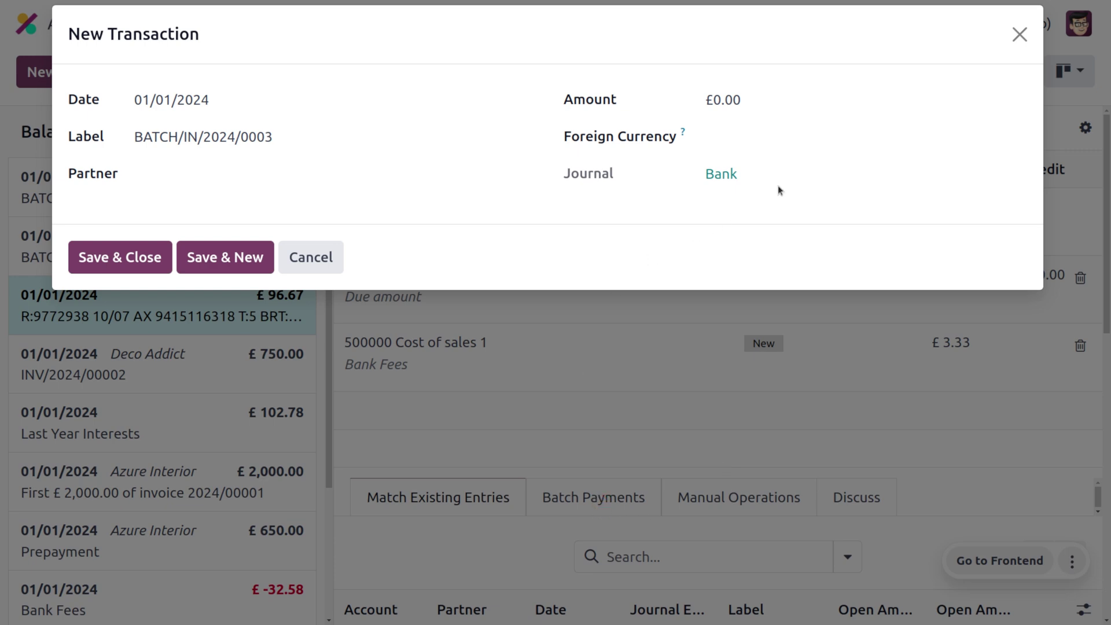
{"action": "left_click", "coordinate": [1024, 32]}
Step: Look up the batch's open amount and save a new bank transaction labelled BATCH/IN/2024/0003 for £377.40
{"action": "left_click", "coordinate": [606, 502]}
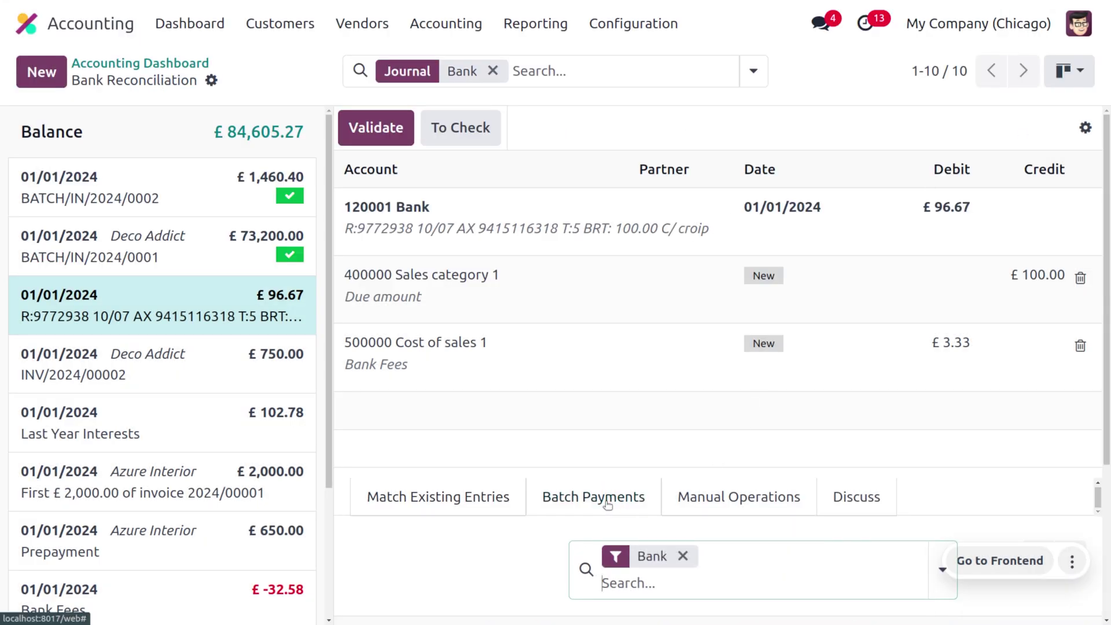
{"action": "scroll", "coordinate": [415, 547], "scroll_direction": "down", "scroll_amount": 3}
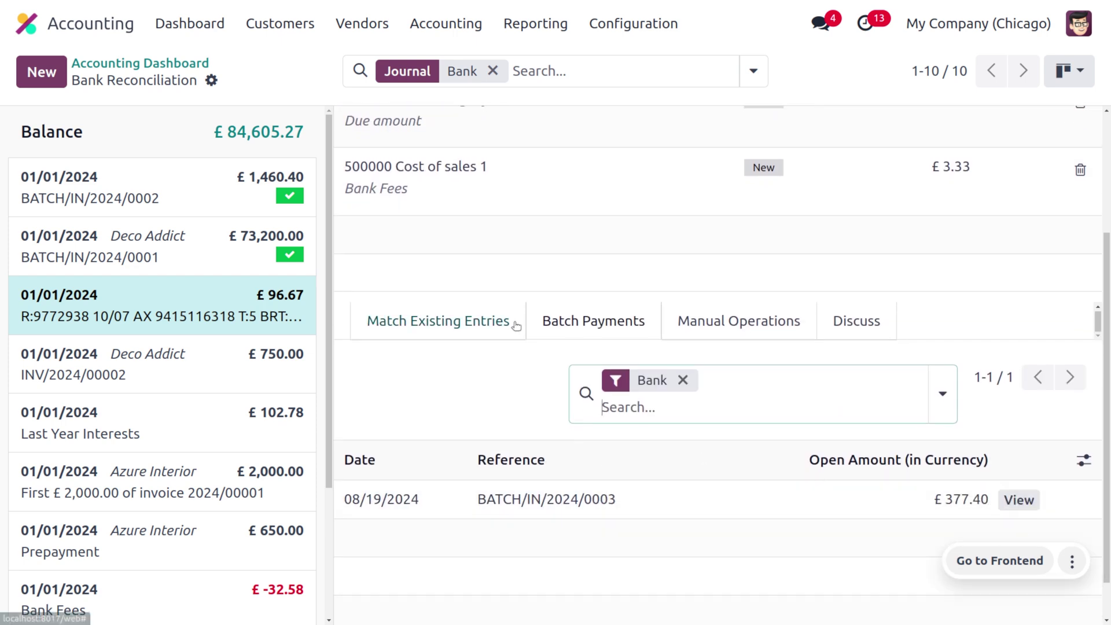
{"action": "left_click", "coordinate": [49, 71]}
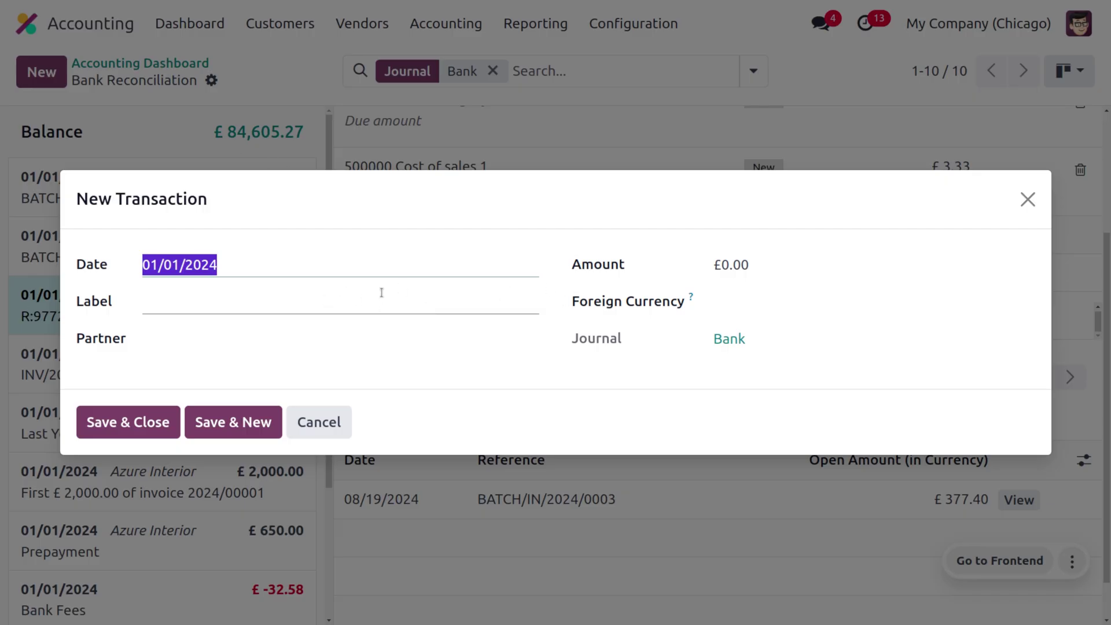
{"action": "left_click", "coordinate": [753, 257]}
{"action": "key", "text": "BackSpace"}
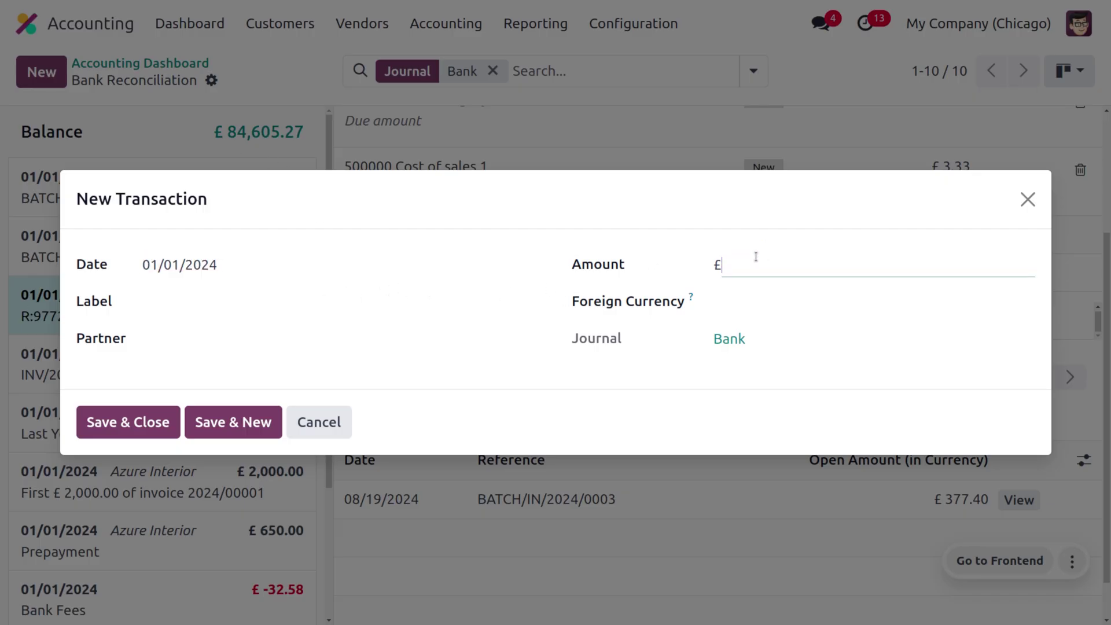
{"action": "type", "text": "9"}
{"action": "key", "text": "BackSpace"}
{"action": "type", "text": "377.40"}
{"action": "left_click", "coordinate": [208, 305]}
{"action": "key", "text": "ctrl+v"}
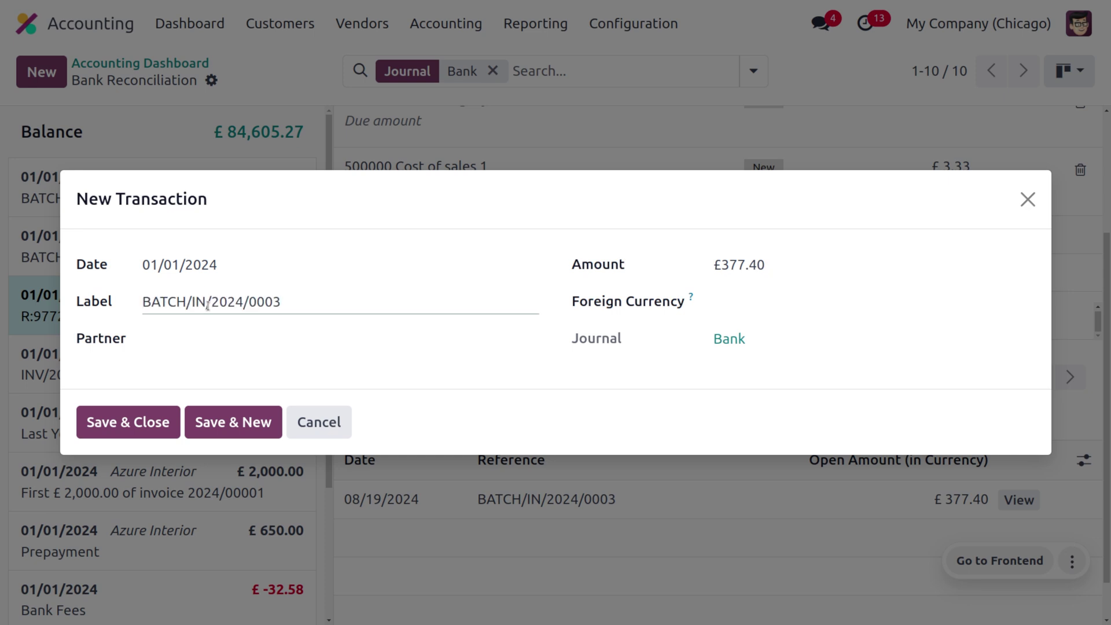
{"action": "left_click", "coordinate": [110, 424]}
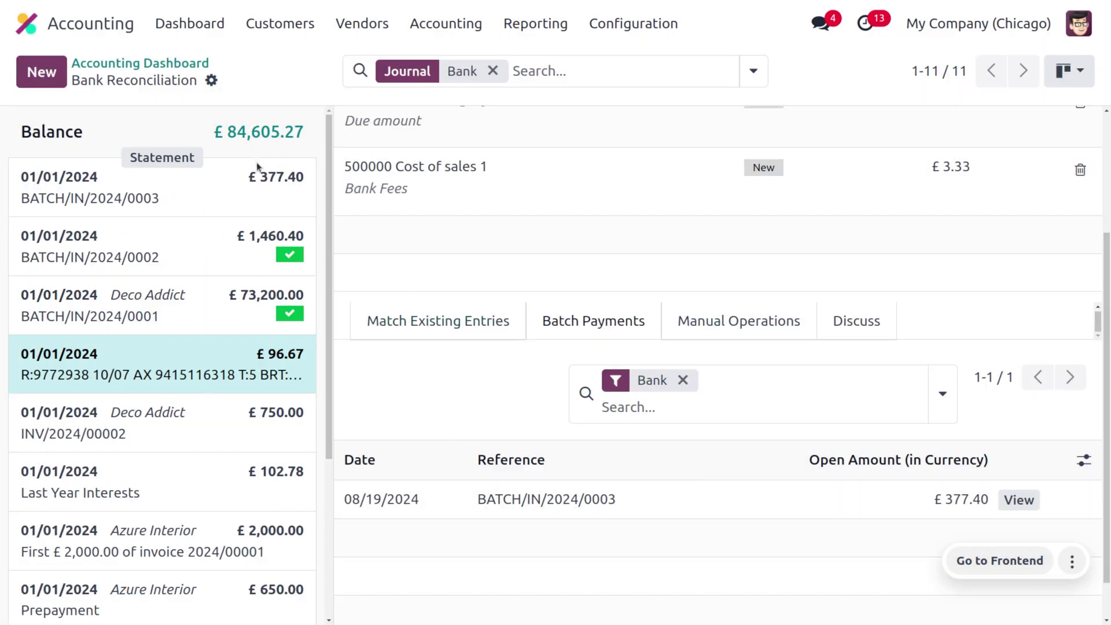
Step: Match the BATCH/IN/2024/0003 bank transaction with its batch payment and validate the reconciliation
{"action": "left_click", "coordinate": [110, 193]}
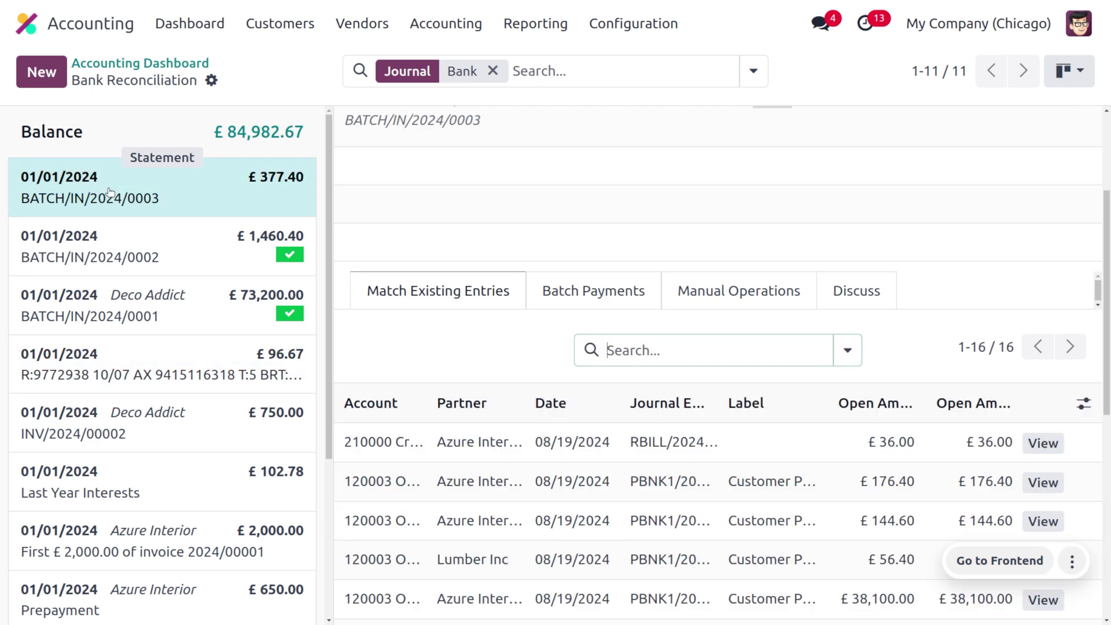
{"action": "left_click", "coordinate": [627, 291]}
{"action": "left_click", "coordinate": [508, 466]}
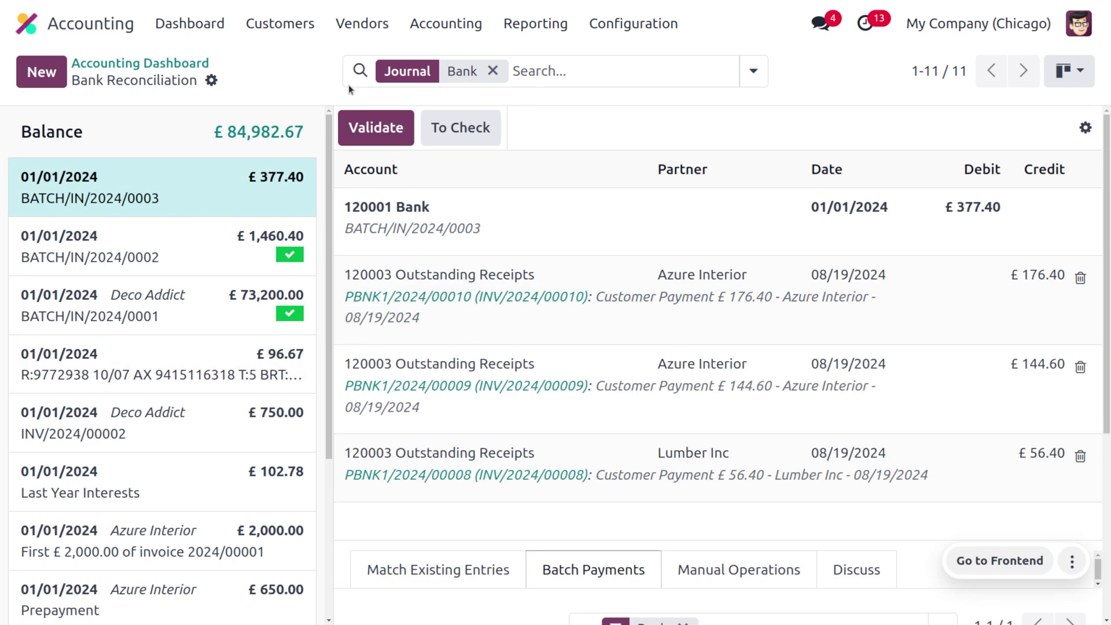
{"action": "left_click", "coordinate": [376, 128]}
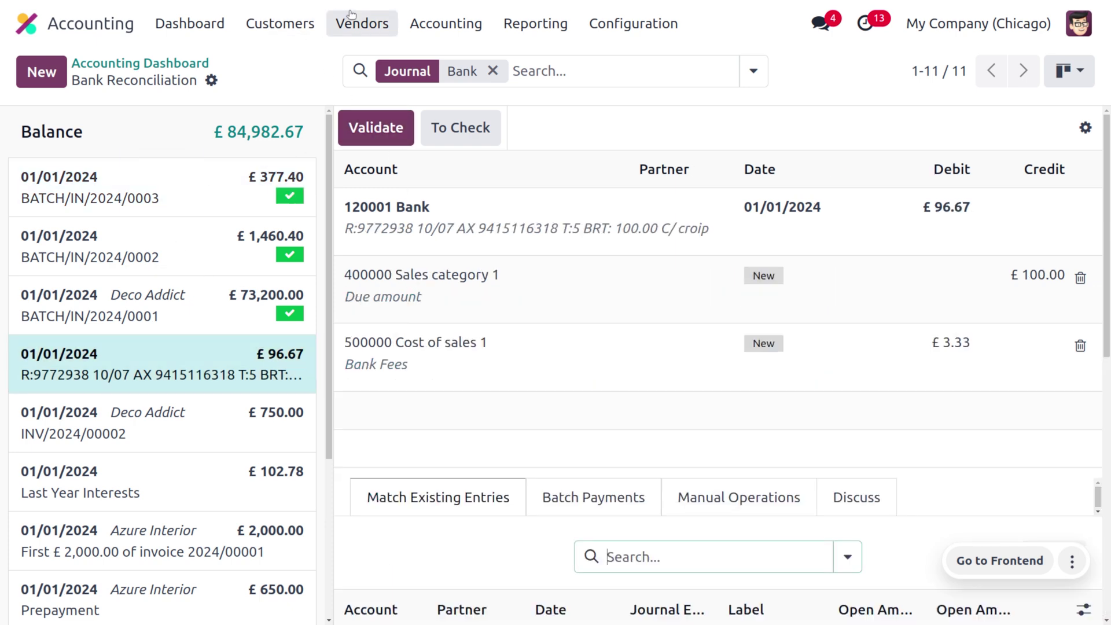
Step: List all customer batch payments without the Unreconciled filter to check their states
{"action": "left_click", "coordinate": [312, 24]}
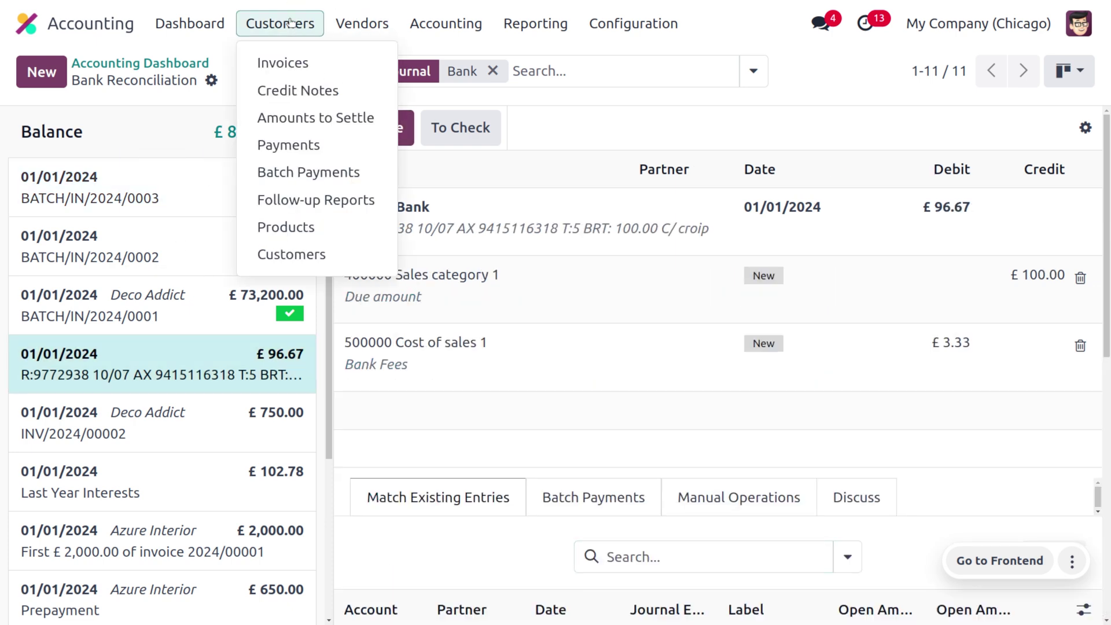
{"action": "left_click", "coordinate": [307, 174]}
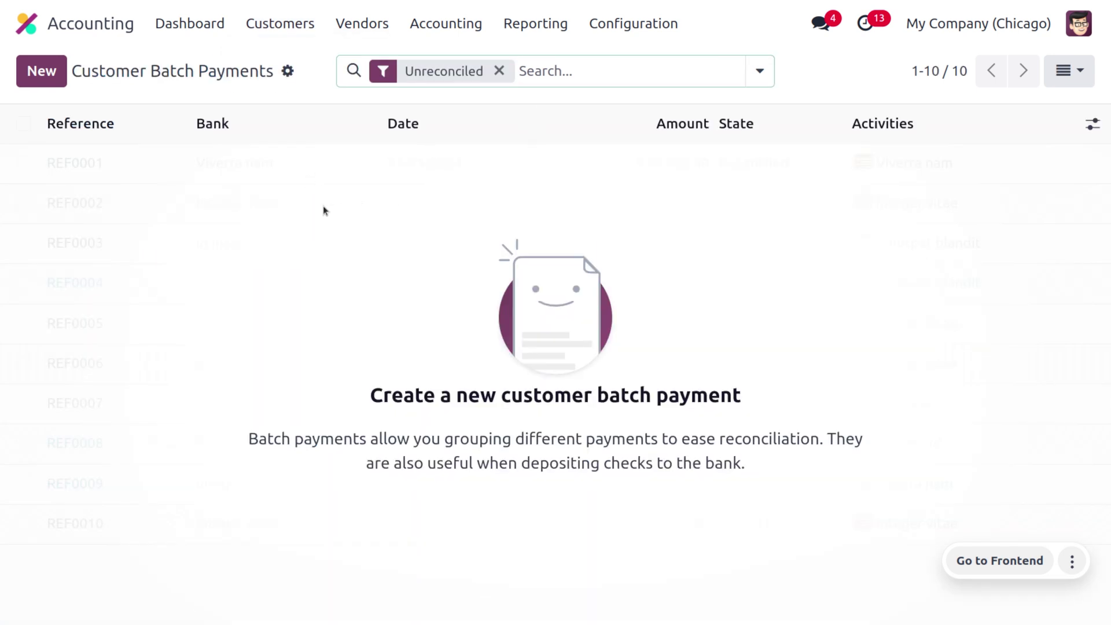
{"action": "left_click", "coordinate": [500, 71]}
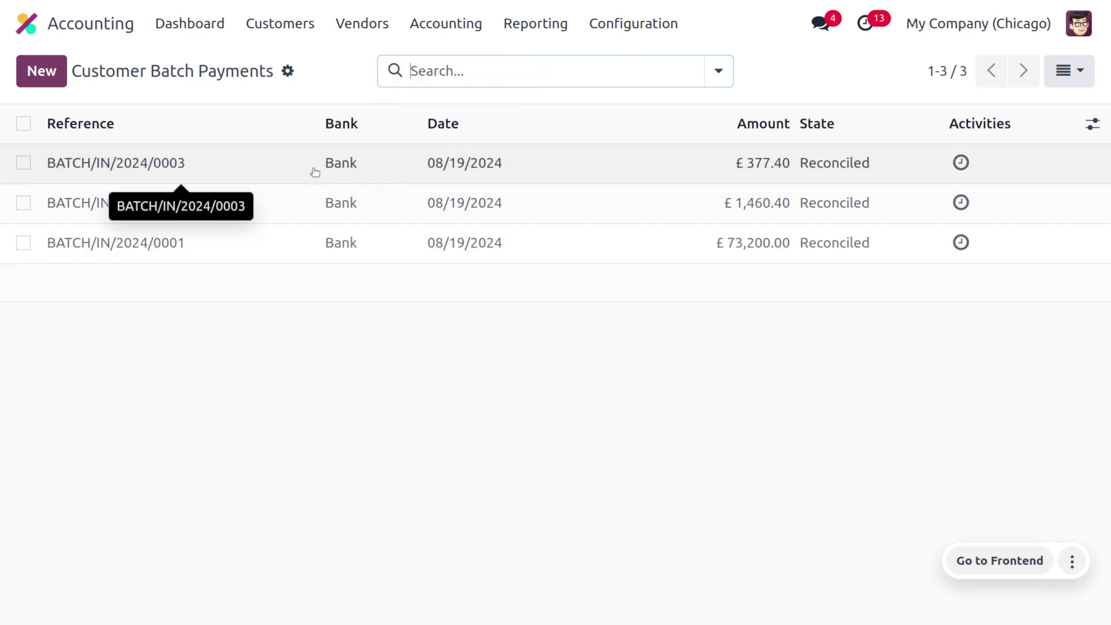
Step: Review the payment statuses across the customer invoices list
{"action": "left_click", "coordinate": [281, 25]}
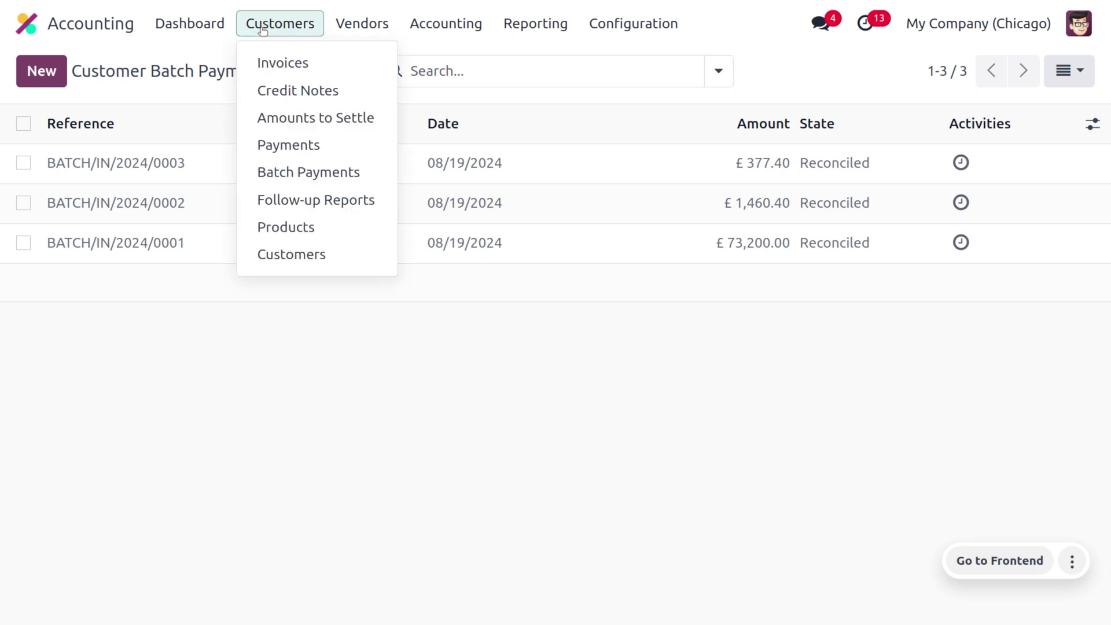
{"action": "left_click", "coordinate": [284, 62]}
{"action": "scroll", "coordinate": [391, 543], "scroll_direction": "down", "scroll_amount": 3}
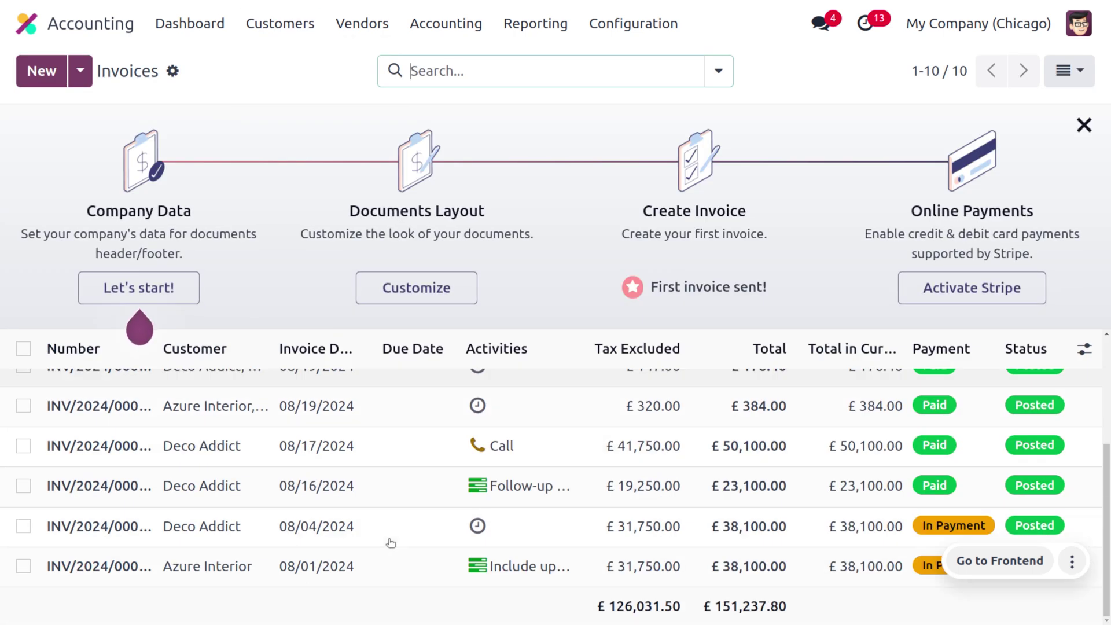
{"action": "scroll", "coordinate": [391, 543], "scroll_direction": "up", "scroll_amount": 3}
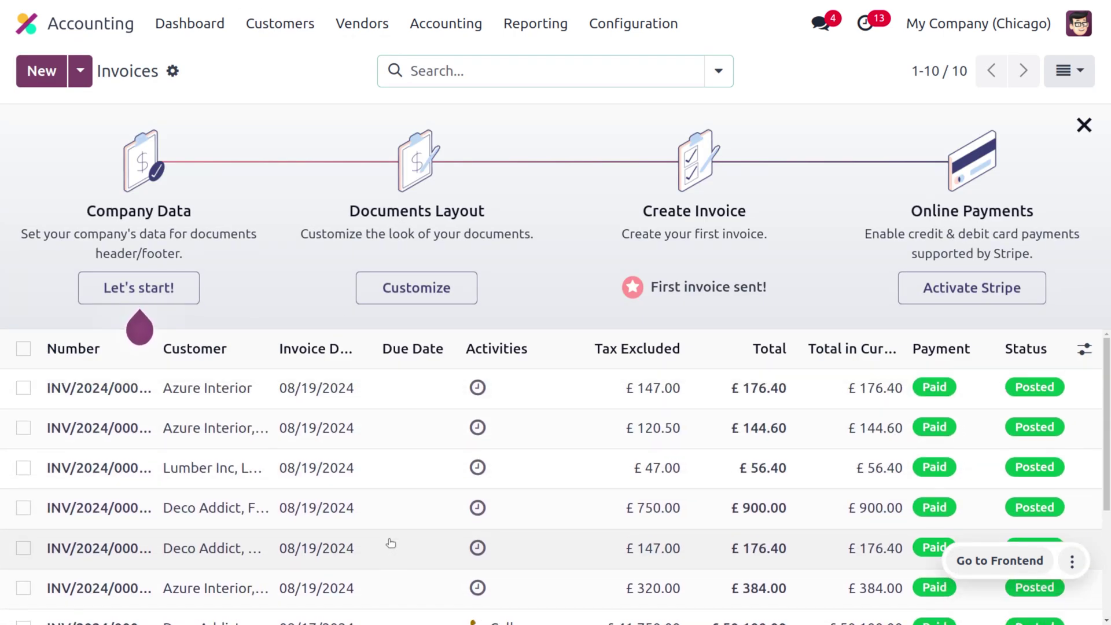
{"action": "scroll", "coordinate": [391, 543], "scroll_direction": "down", "scroll_amount": 3}
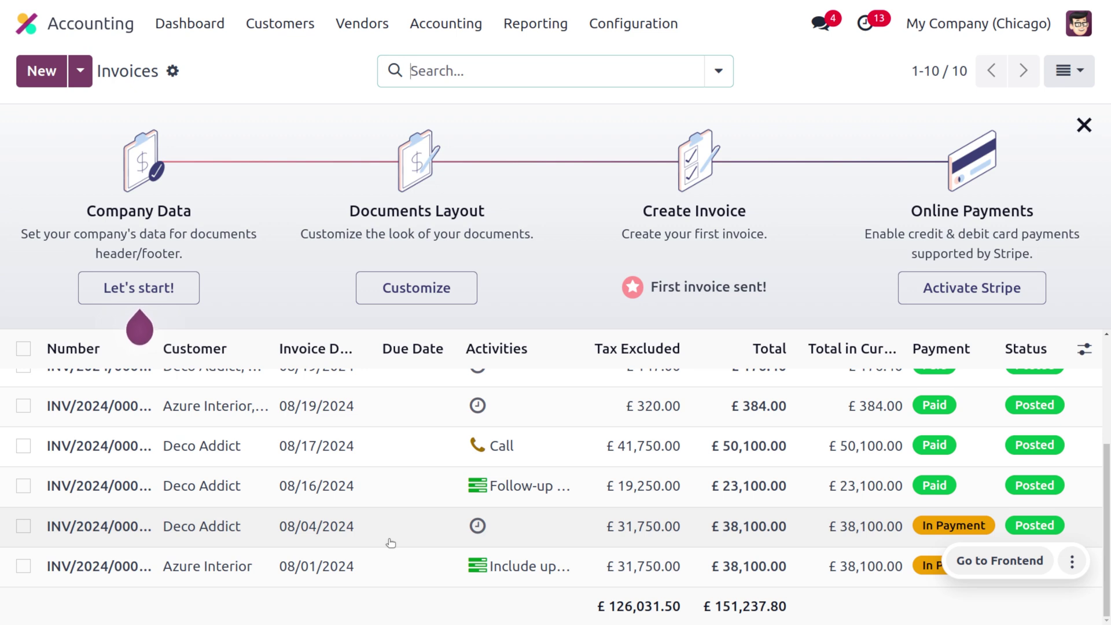
Step: Start another customer batch payment and set its bank to Bank
{"action": "left_click", "coordinate": [272, 16]}
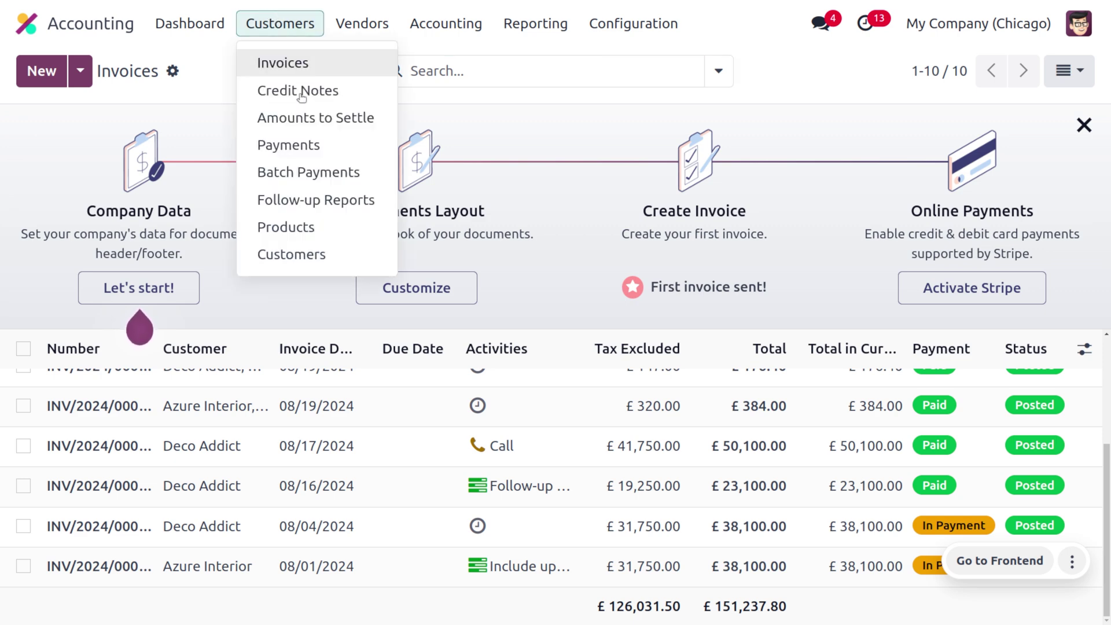
{"action": "left_click", "coordinate": [325, 174]}
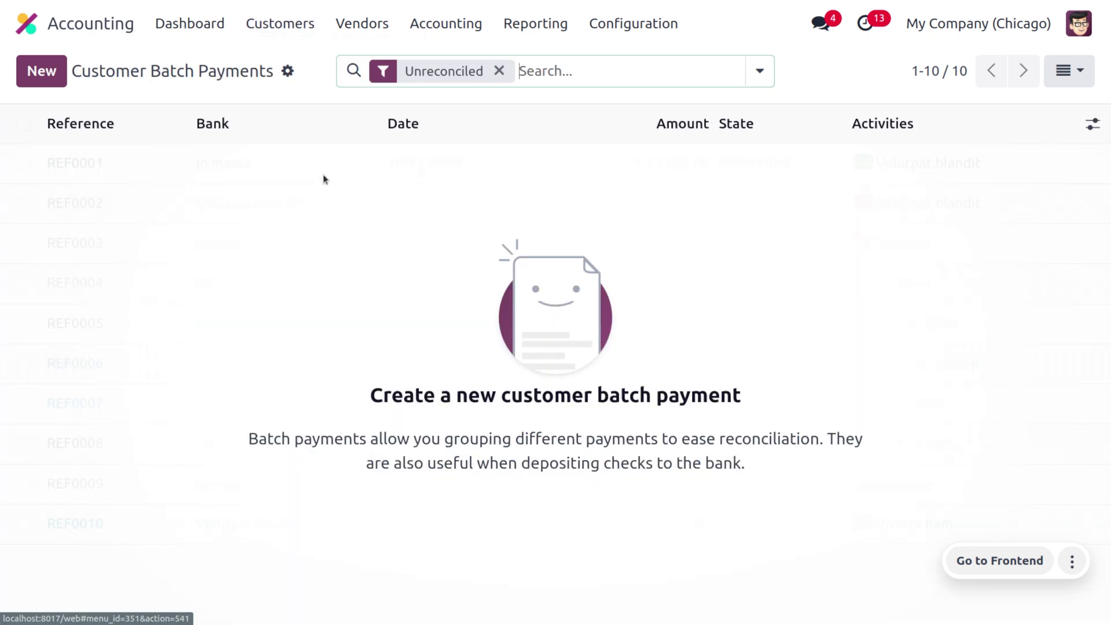
{"action": "left_click", "coordinate": [42, 73]}
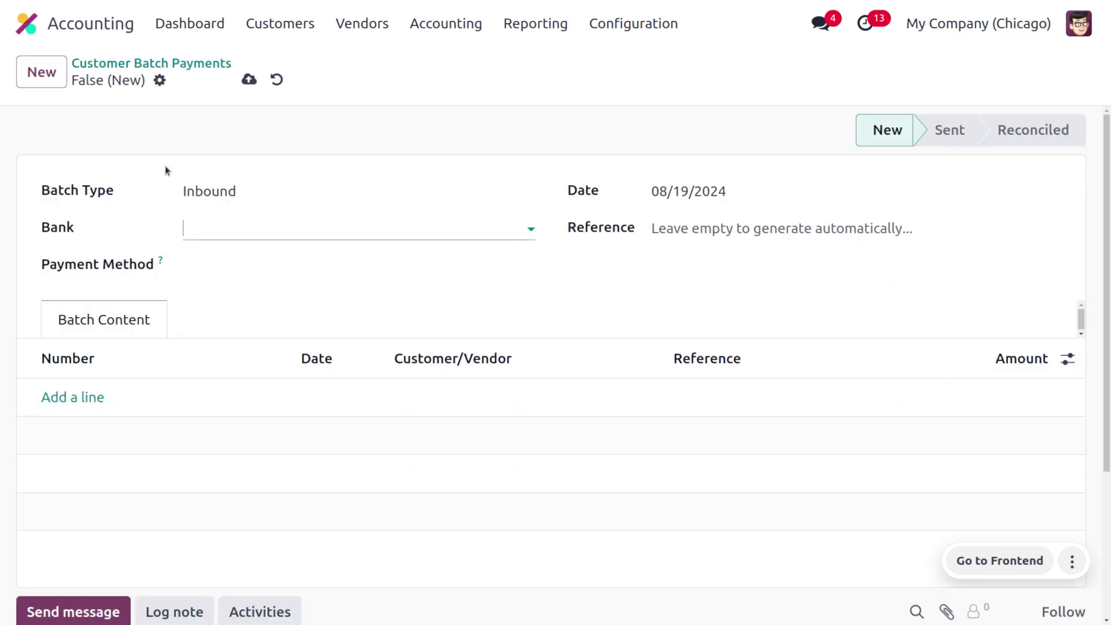
{"action": "left_click", "coordinate": [233, 234]}
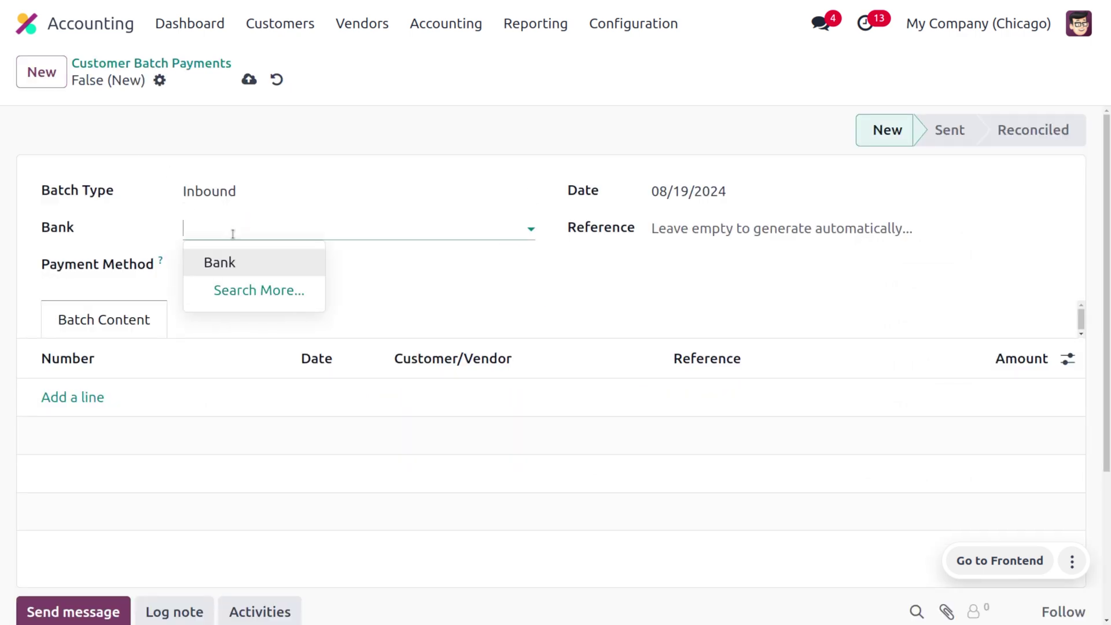
{"action": "left_click", "coordinate": [253, 266]}
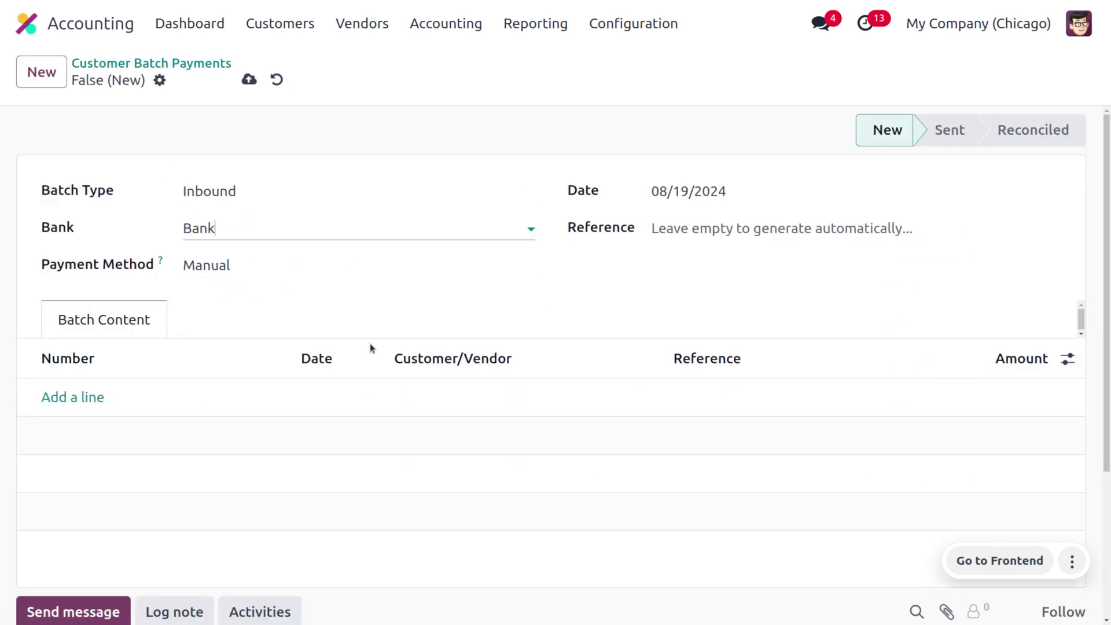
{"action": "left_click", "coordinate": [64, 397]}
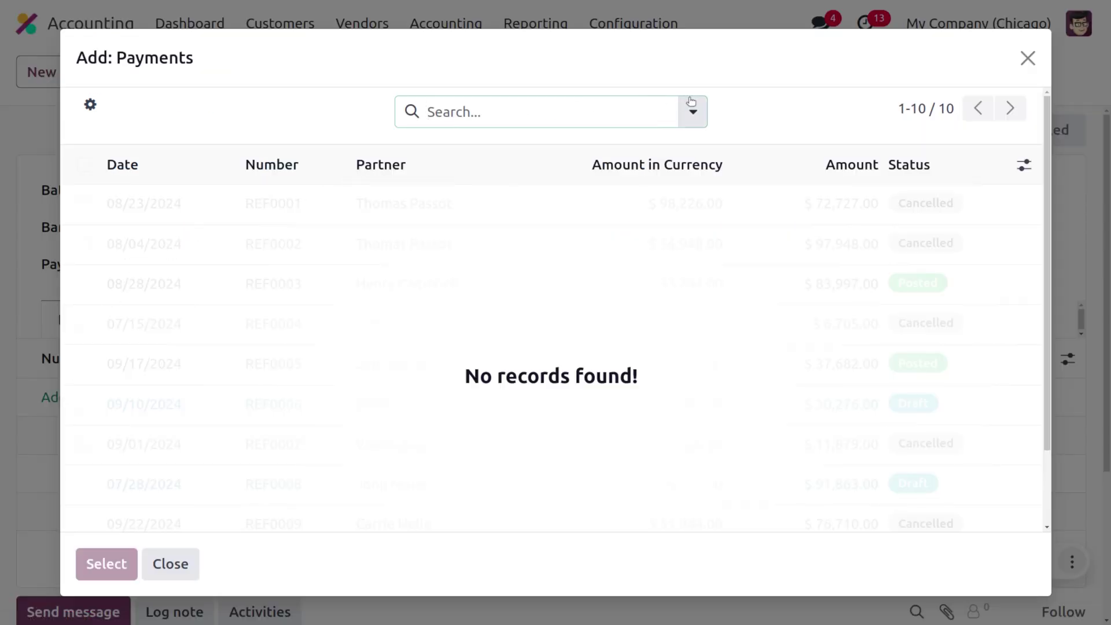
{"action": "scroll", "coordinate": [549, 340], "scroll_direction": "down", "scroll_amount": 3}
{"action": "scroll", "coordinate": [548, 340], "scroll_direction": "up", "scroll_amount": 3}
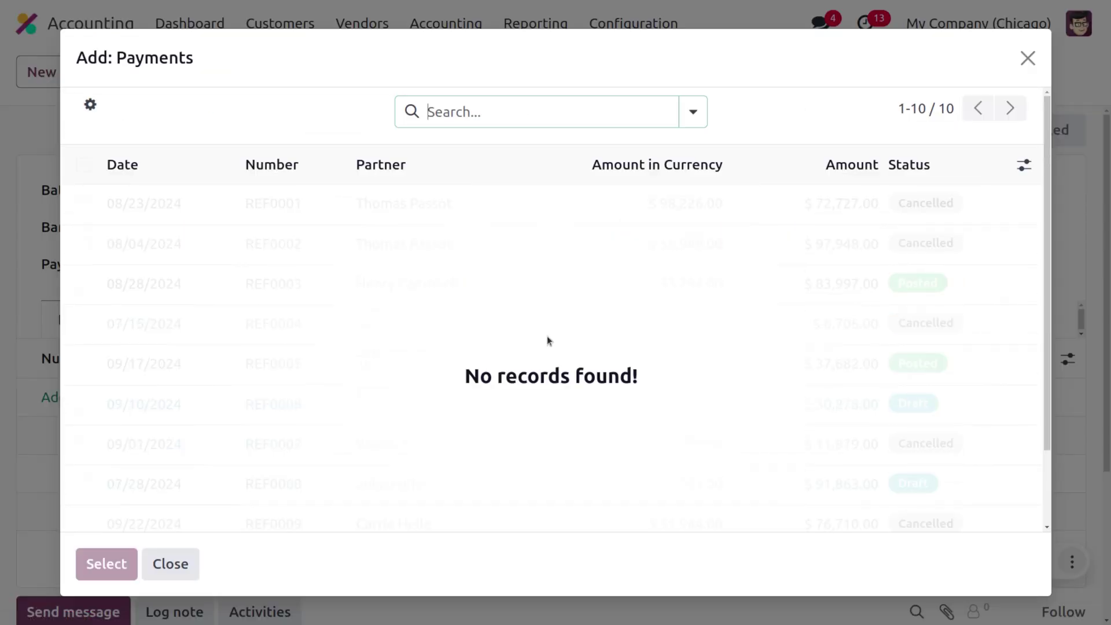
{"action": "left_click", "coordinate": [1018, 66]}
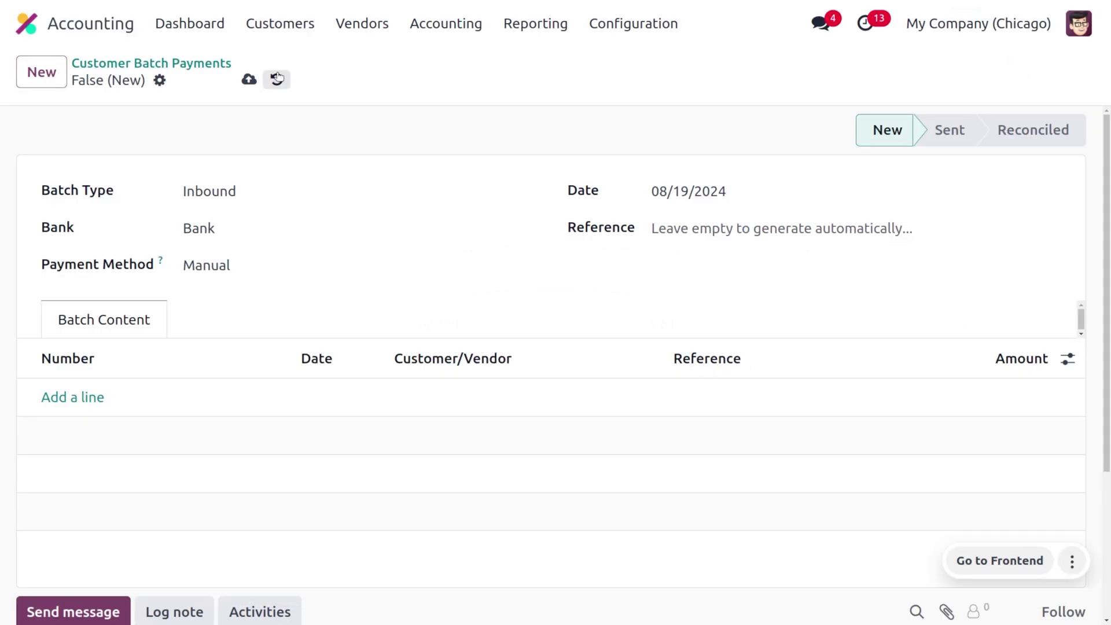
Step: Set the batch's payment method to Batch Deposit and add the available Azure Interior and Deco Addict payments
{"action": "left_click", "coordinate": [275, 269]}
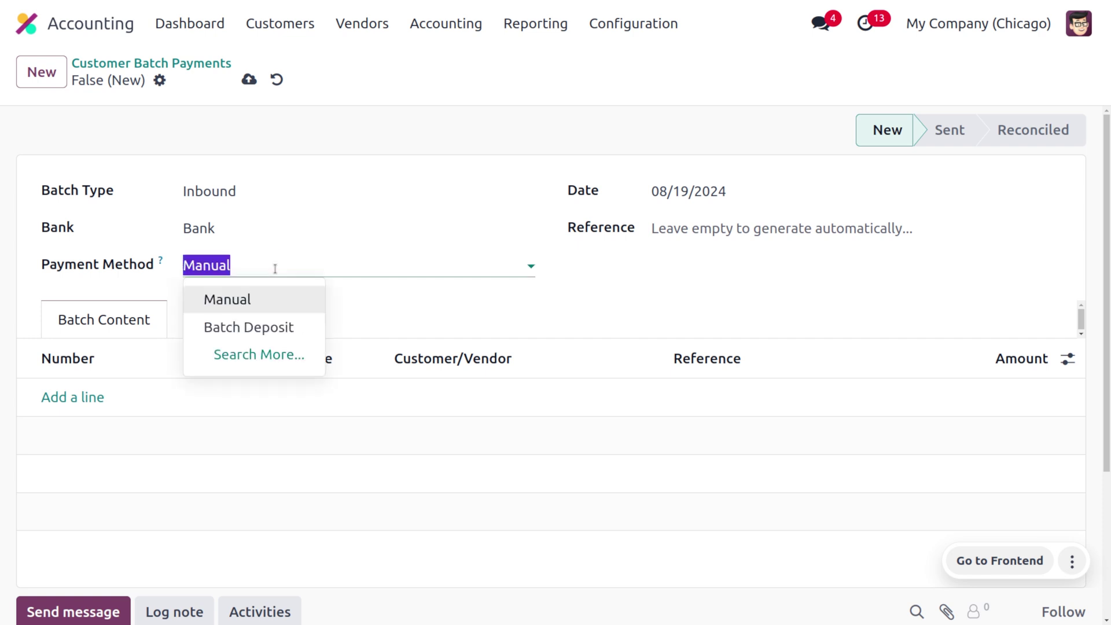
{"action": "left_click", "coordinate": [282, 331]}
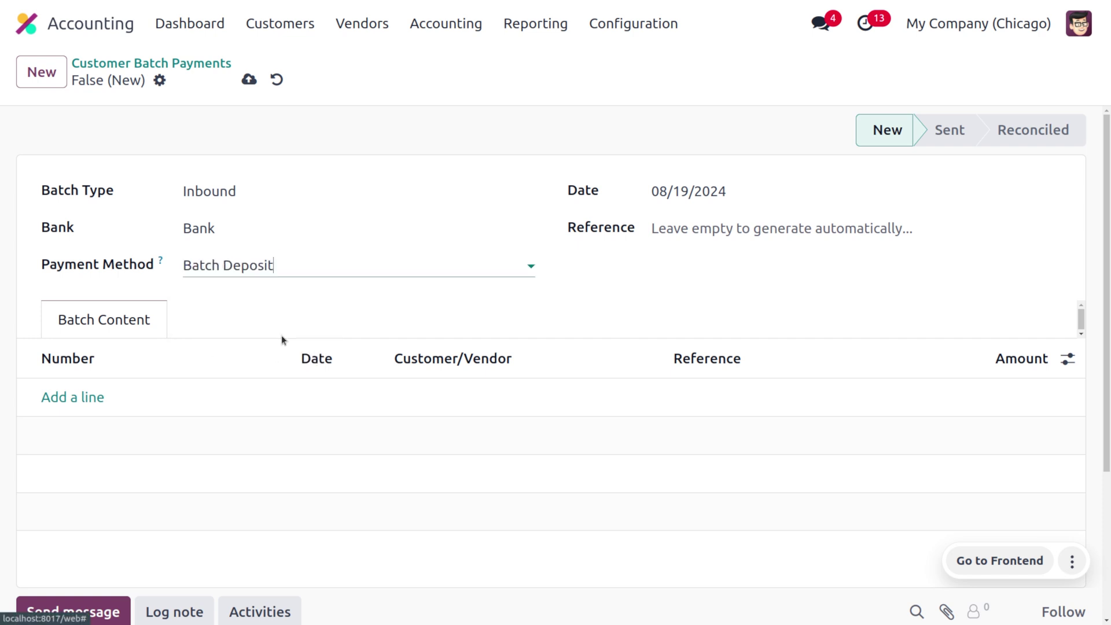
{"action": "left_click", "coordinate": [74, 398]}
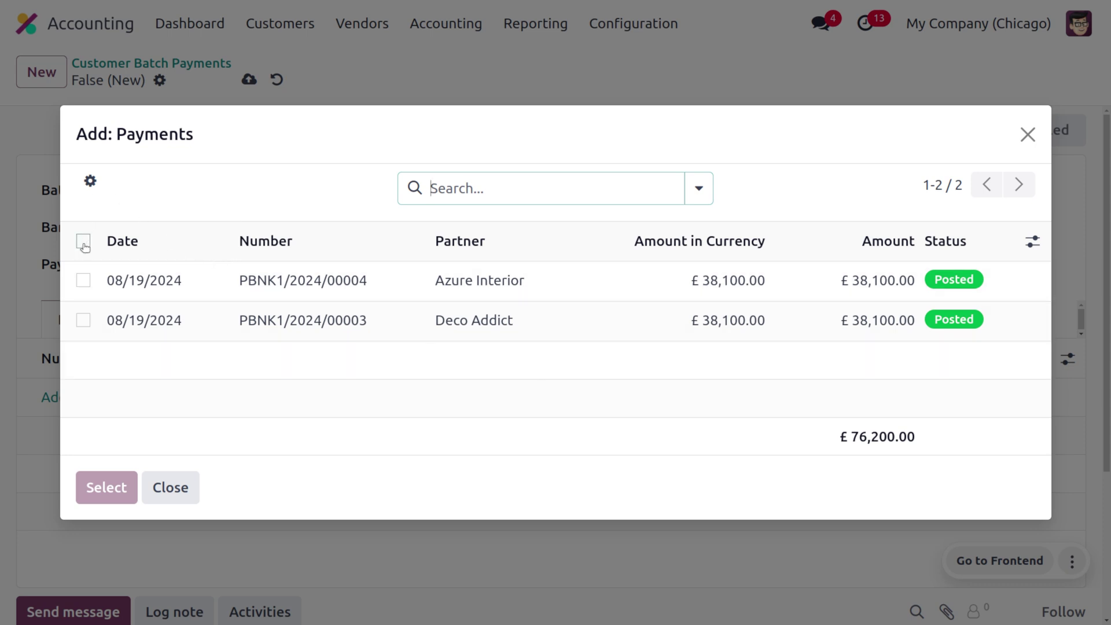
{"action": "left_click", "coordinate": [84, 242]}
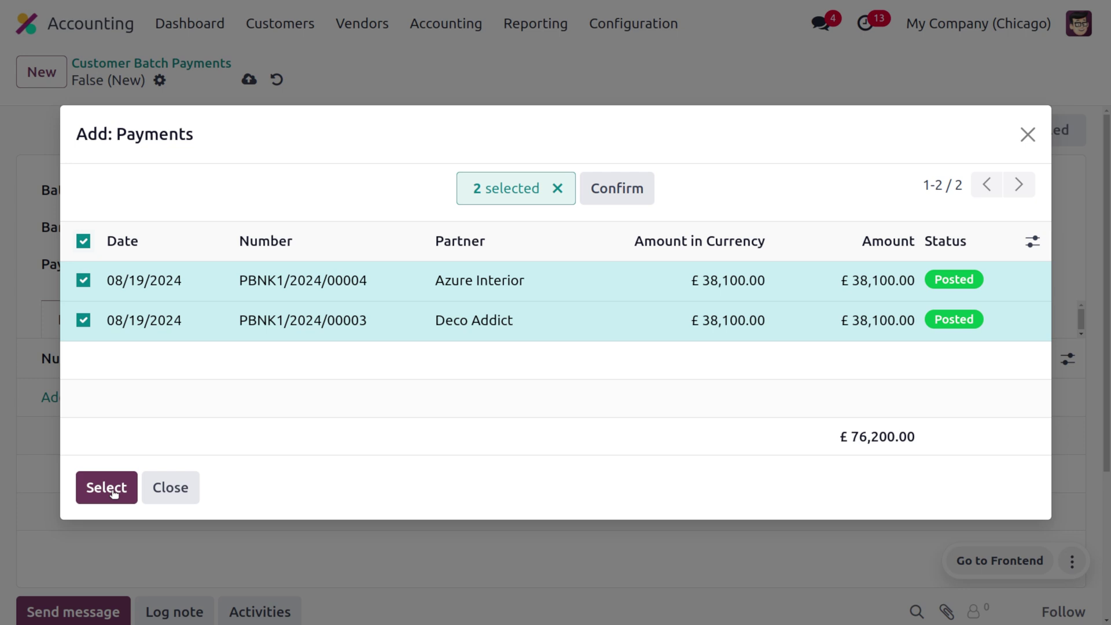
{"action": "left_click", "coordinate": [110, 488]}
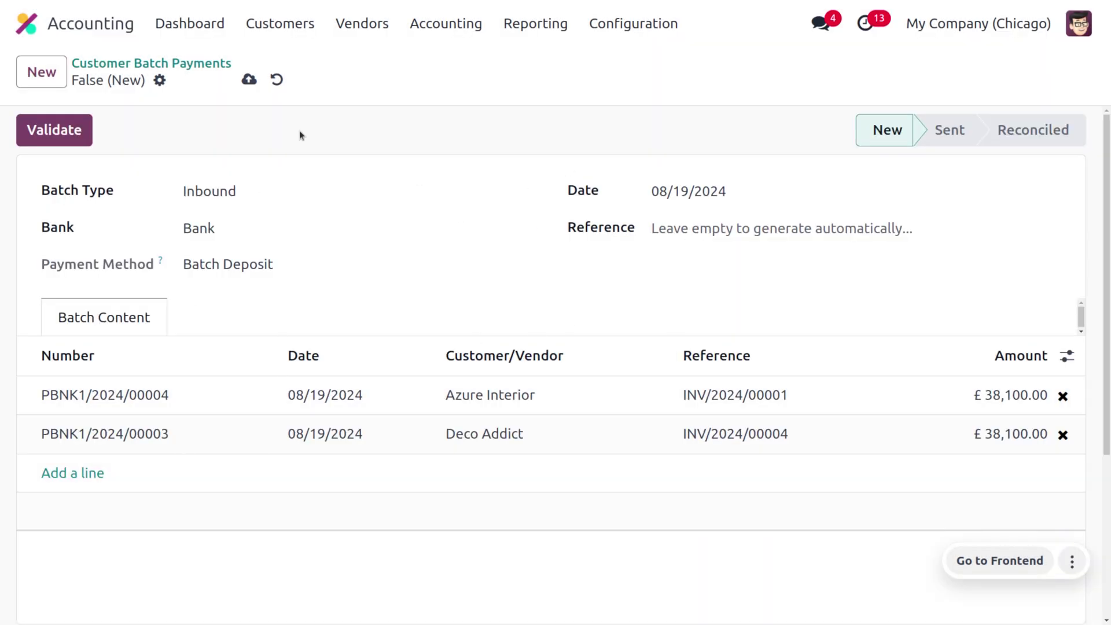
Step: Save the customer batch payment, copy its reference, and validate the batch
{"action": "left_click", "coordinate": [249, 80]}
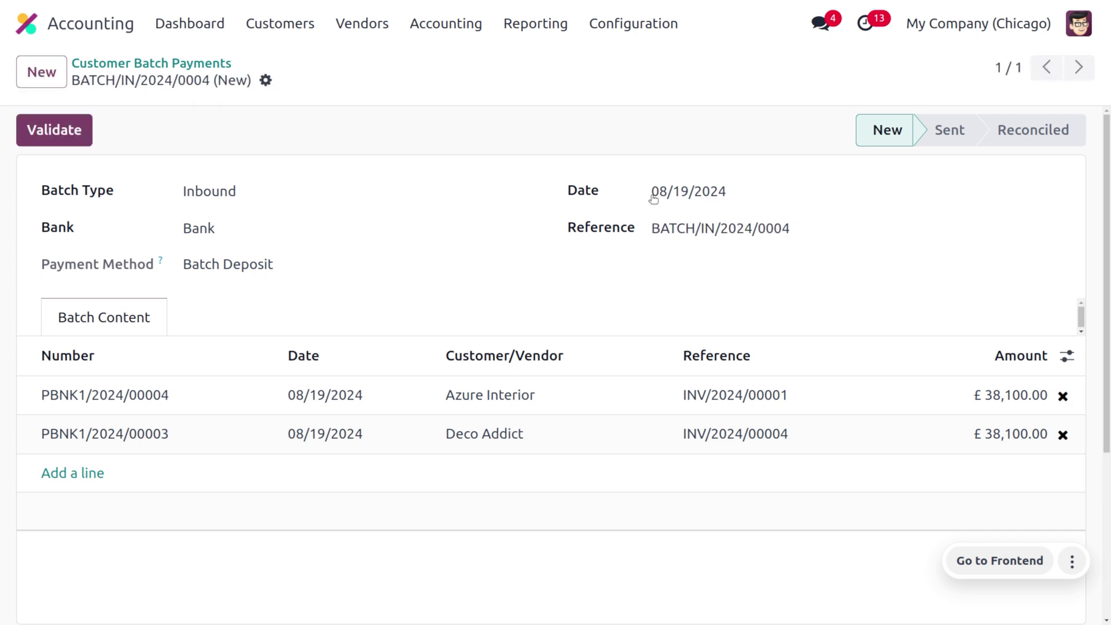
{"action": "triple_click", "coordinate": [701, 227]}
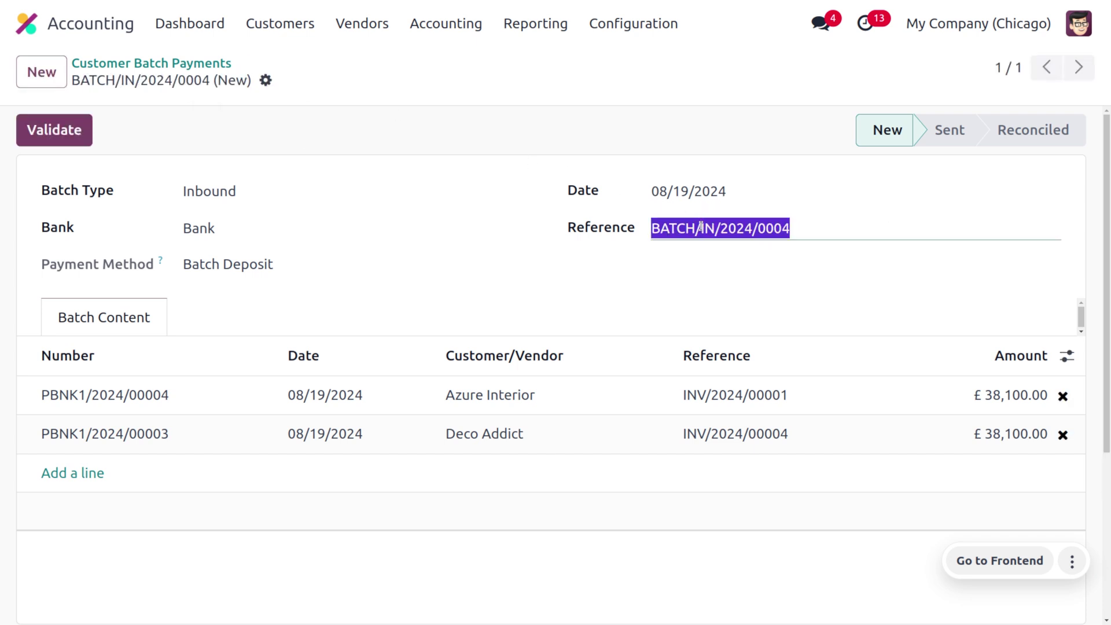
{"action": "scroll", "coordinate": [718, 365], "scroll_direction": "down", "scroll_amount": 5}
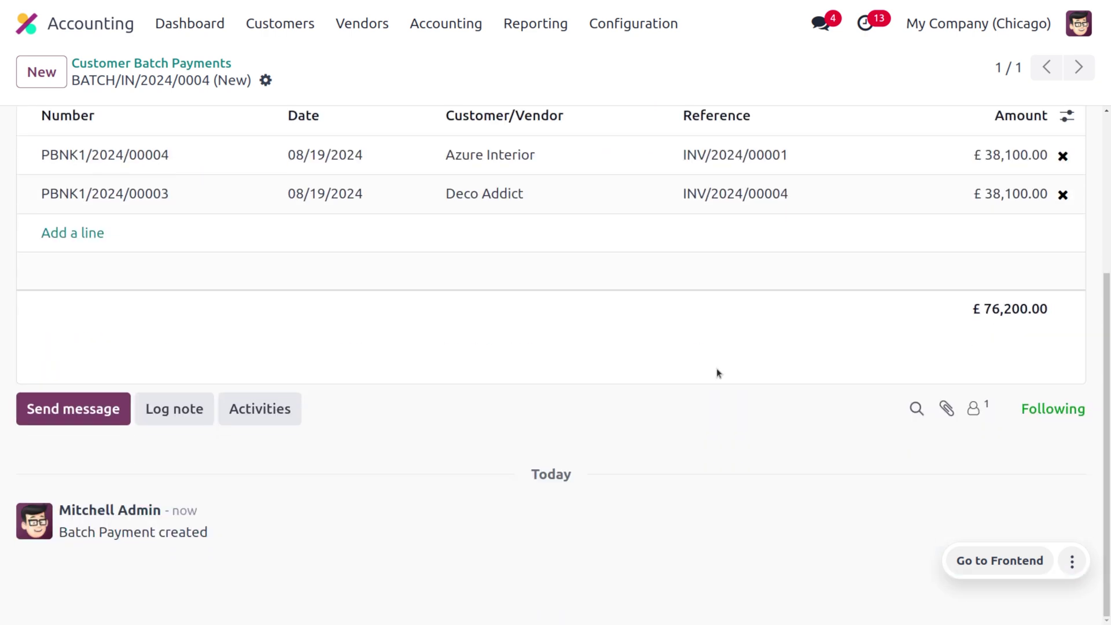
{"action": "scroll", "coordinate": [716, 374], "scroll_direction": "up", "scroll_amount": 5}
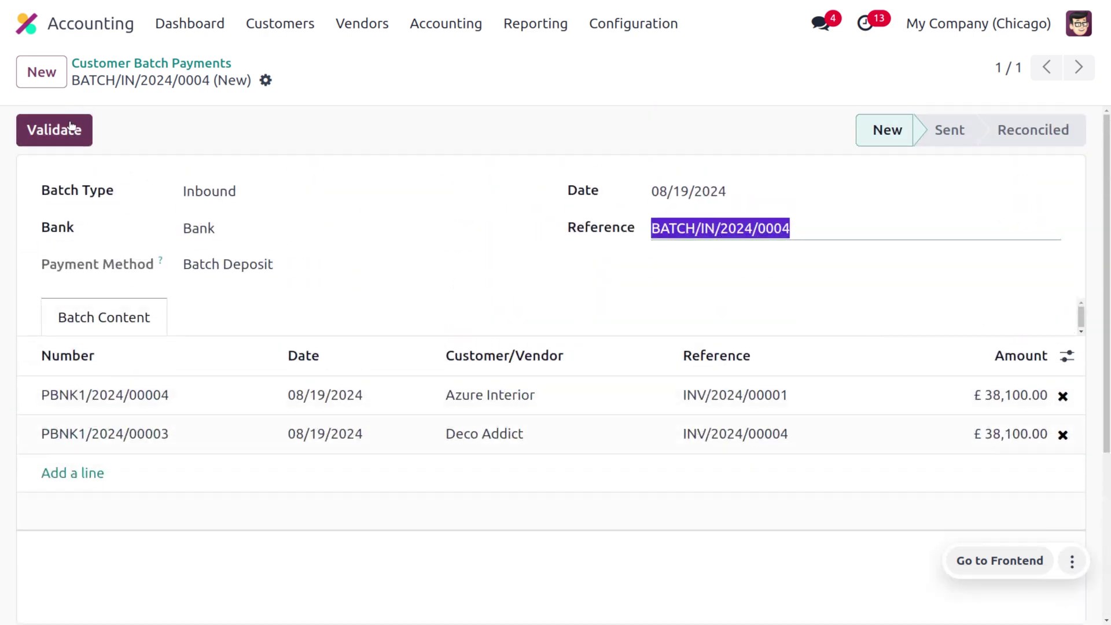
{"action": "left_click", "coordinate": [70, 128]}
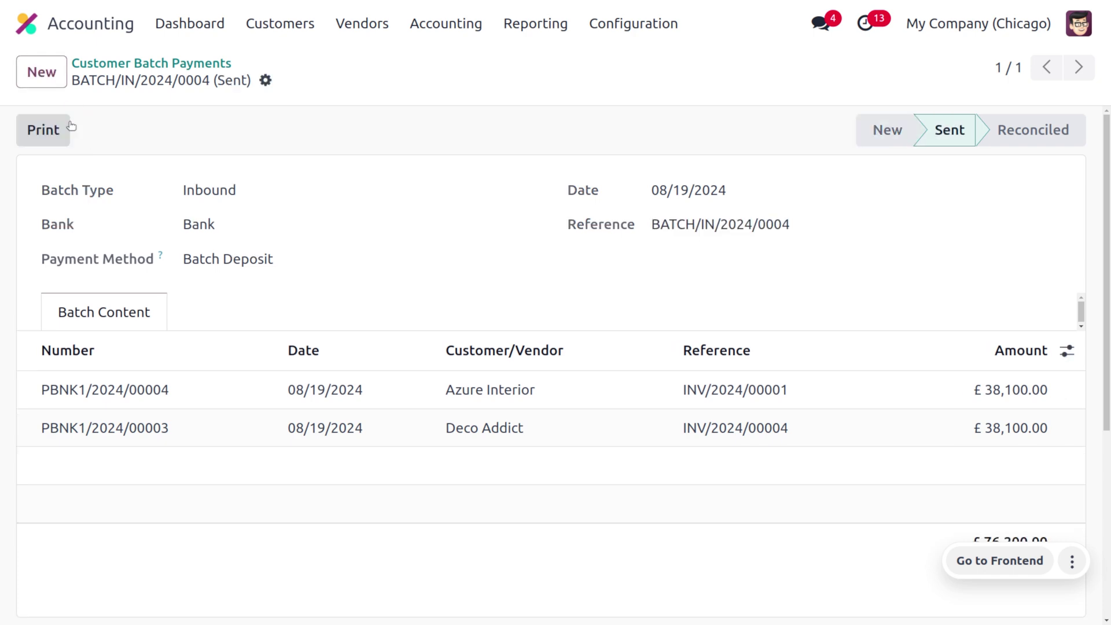
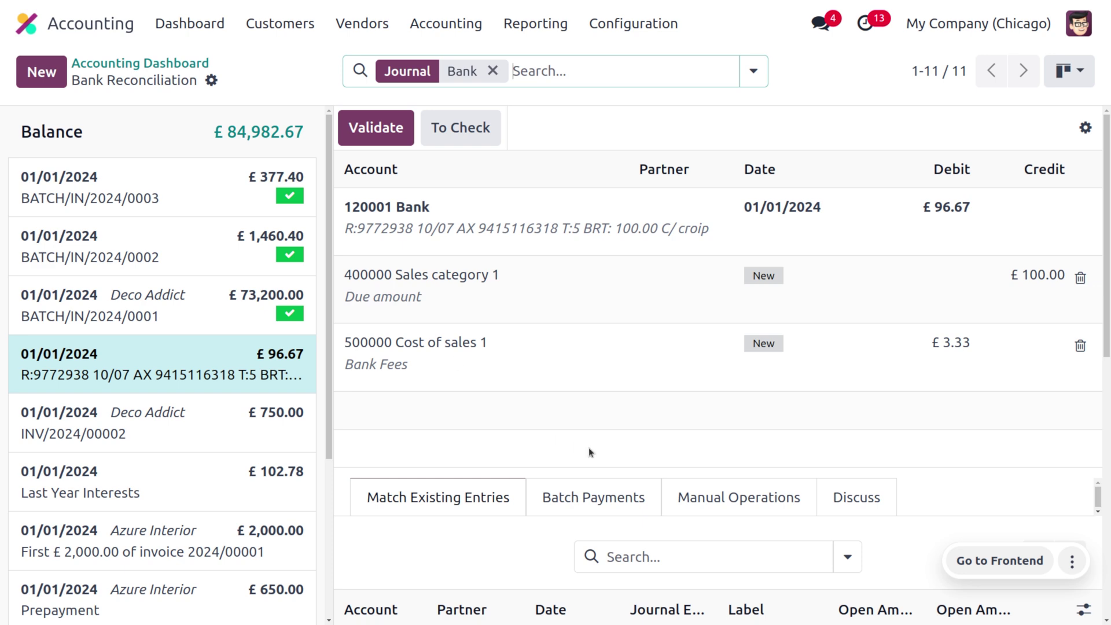
Step: Add a bank transaction labelled BATCH/IN/2024/0004 with an amount of £76,200 in the Bank journal's reconciliation
{"action": "left_click", "coordinate": [613, 501]}
{"action": "scroll", "coordinate": [614, 388], "scroll_direction": "down", "scroll_amount": 3}
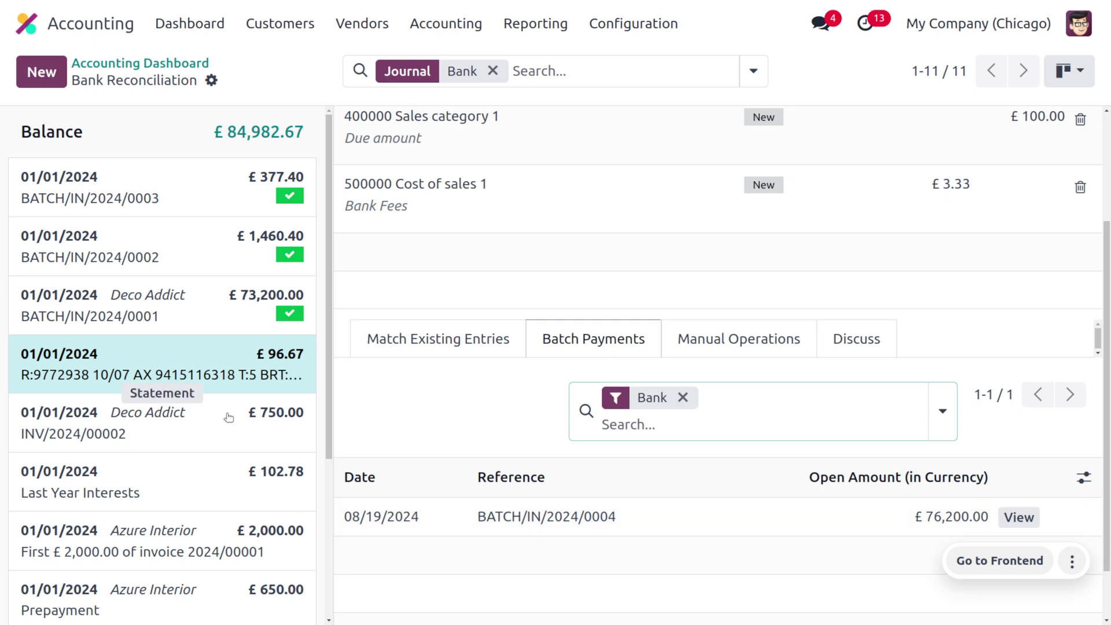
{"action": "left_click", "coordinate": [35, 71]}
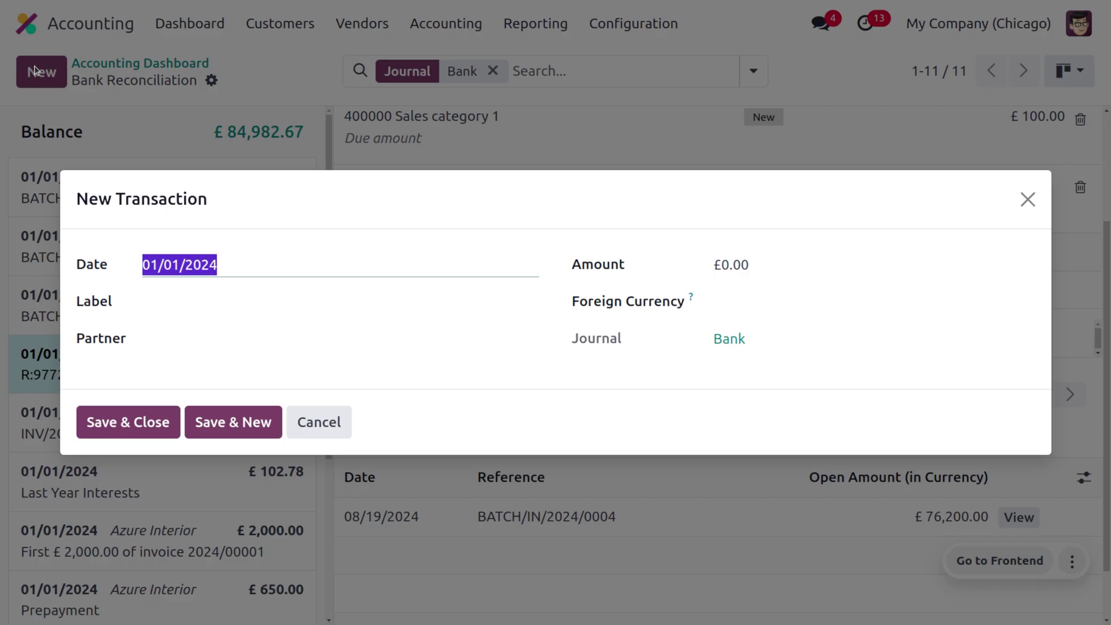
{"action": "left_click", "coordinate": [229, 304]}
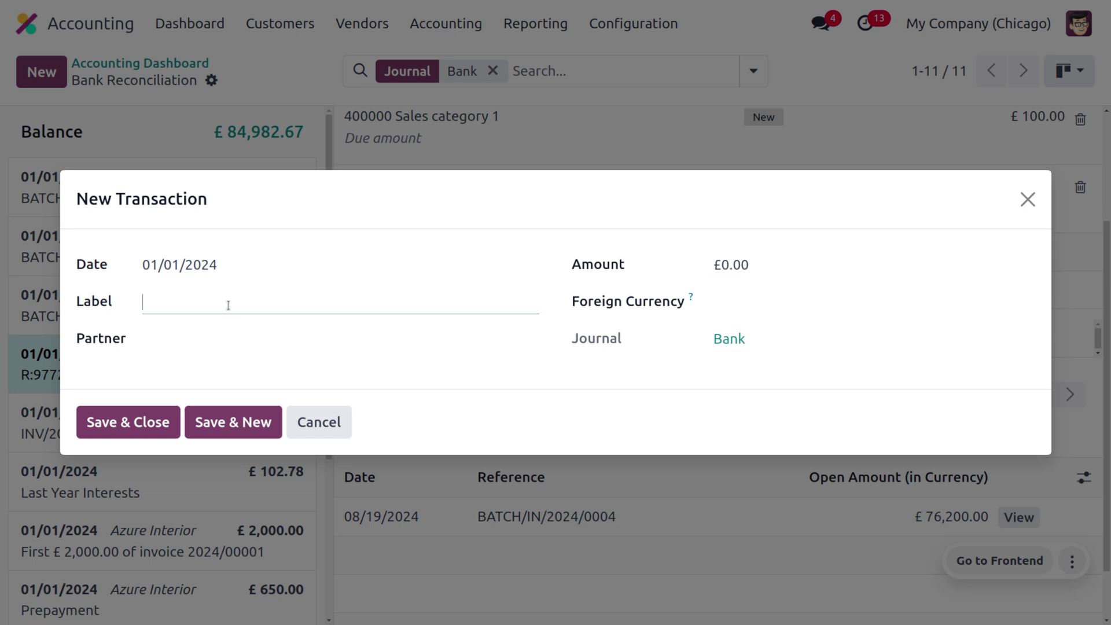
{"action": "type", "text": "BATCH/IN/2024/0004"}
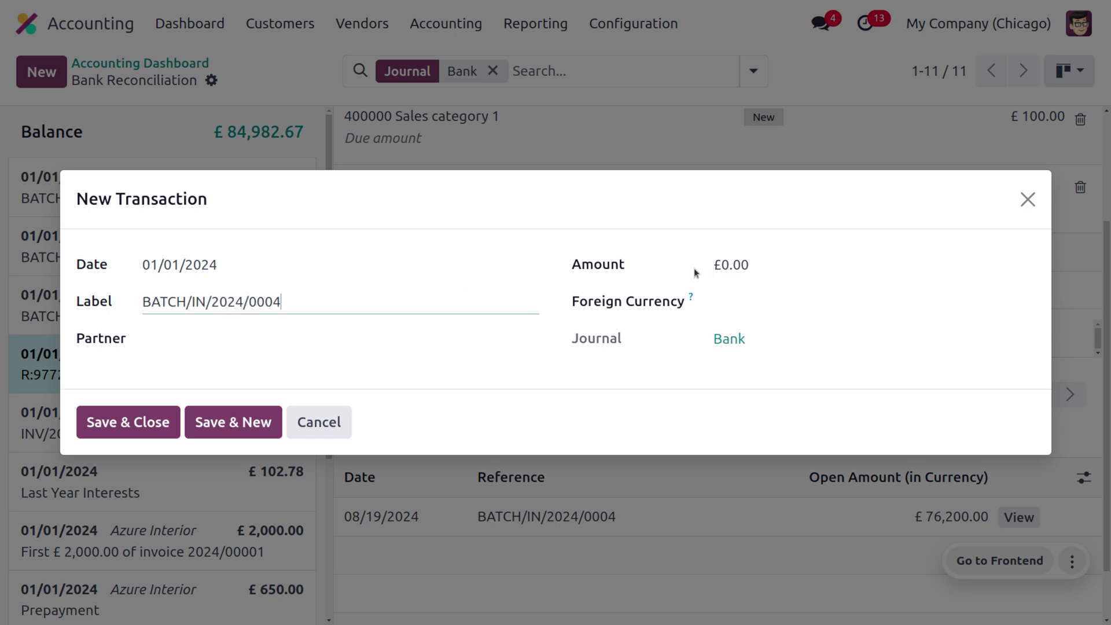
{"action": "left_click", "coordinate": [803, 268]}
{"action": "key", "text": "BackSpace"}
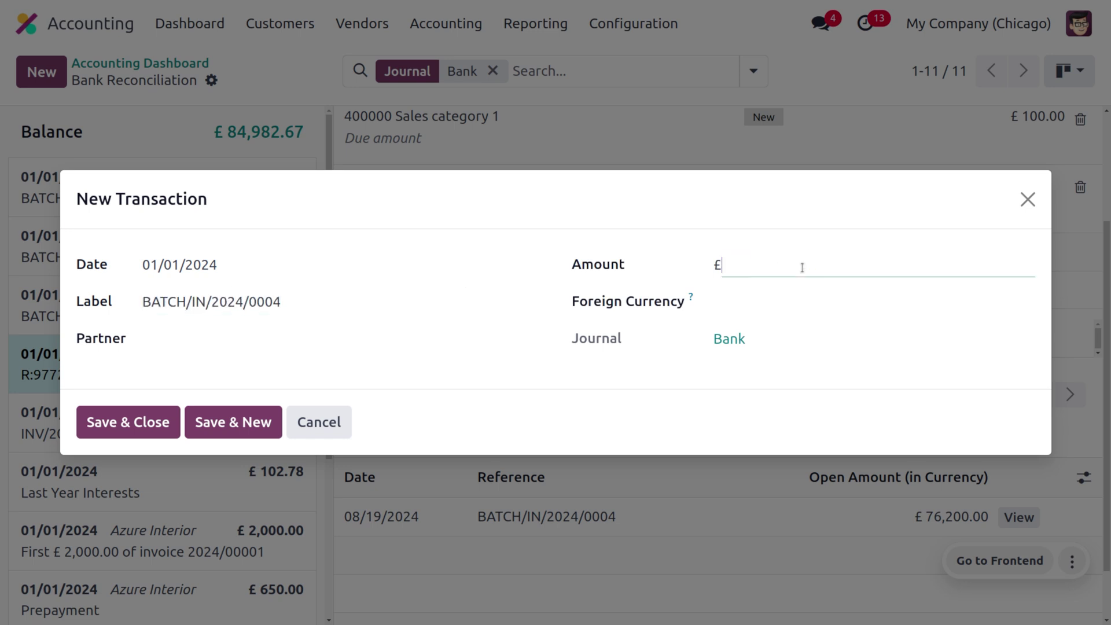
{"action": "type", "text": "76200"}
{"action": "left_click", "coordinate": [146, 426]}
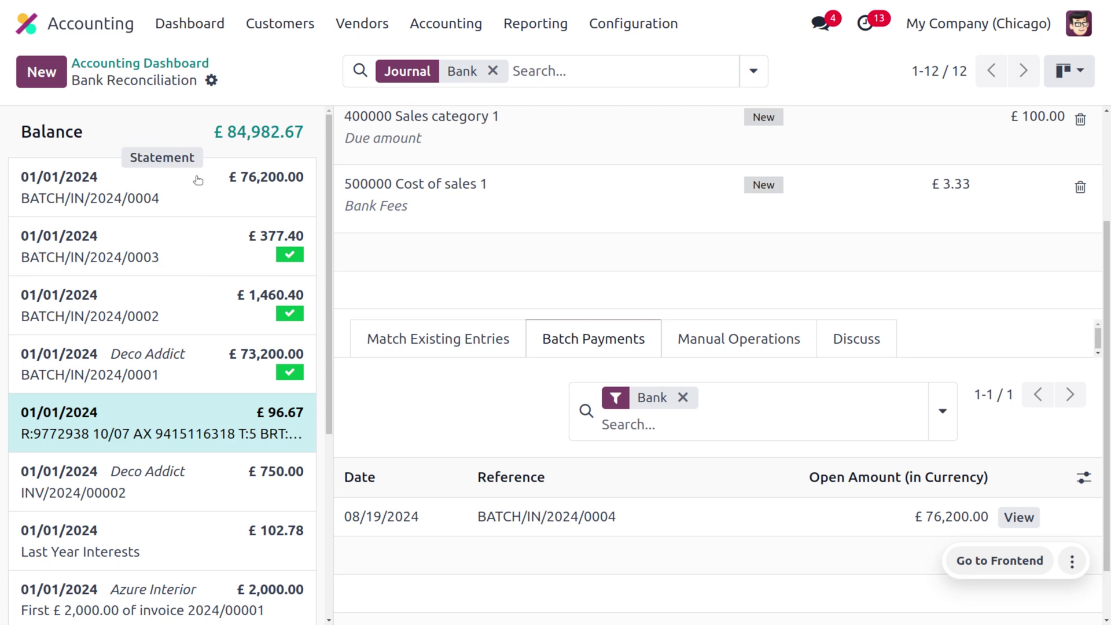
Step: Match the BATCH/IN/2024/0004 bank transaction with the batch payment of the same reference and validate the reconciliation
{"action": "left_click", "coordinate": [198, 180]}
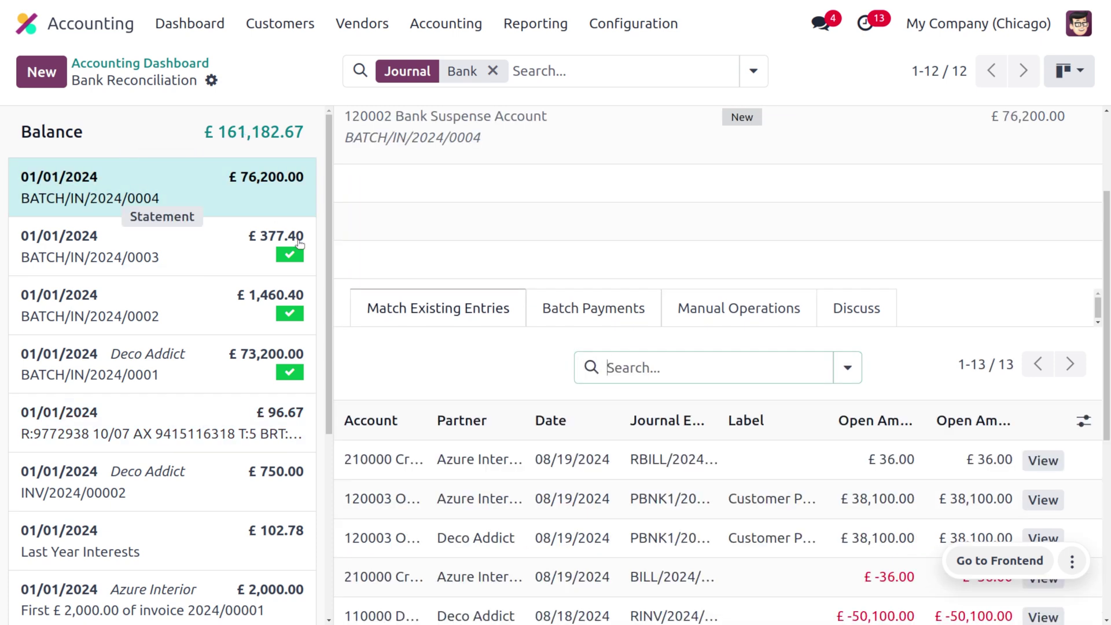
{"action": "left_click", "coordinate": [608, 306]}
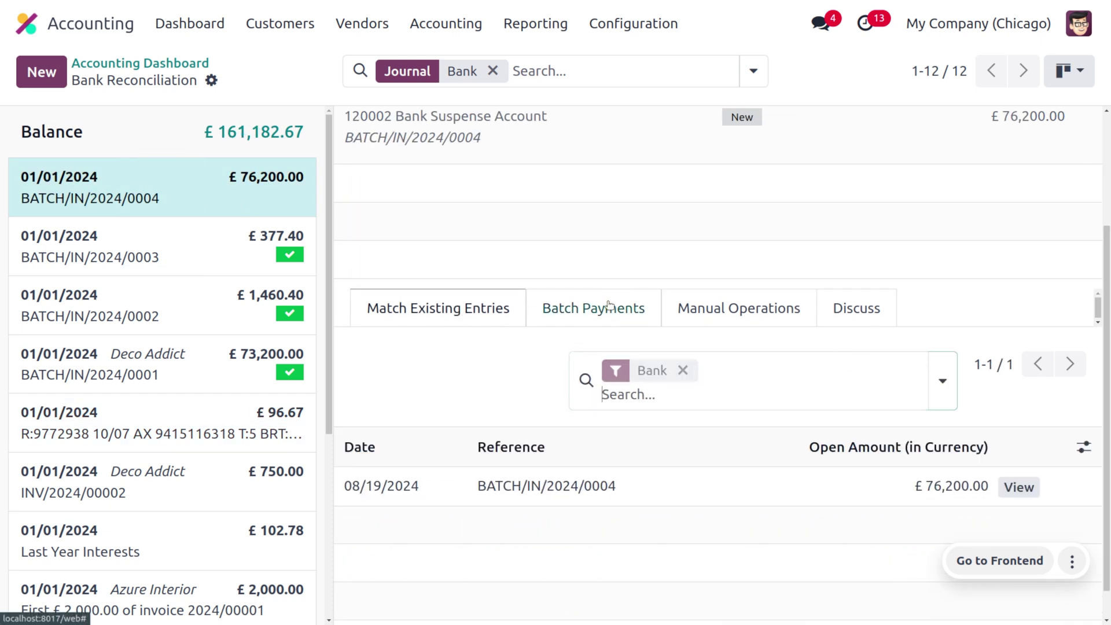
{"action": "left_click", "coordinate": [416, 485]}
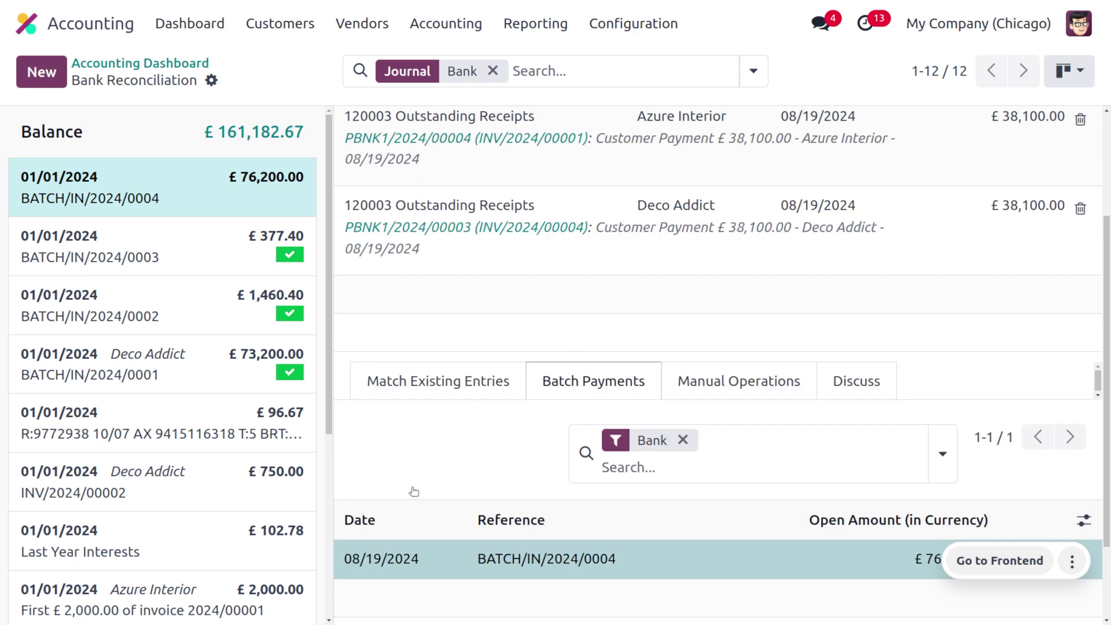
{"action": "scroll", "coordinate": [414, 492], "scroll_direction": "up", "scroll_amount": 3}
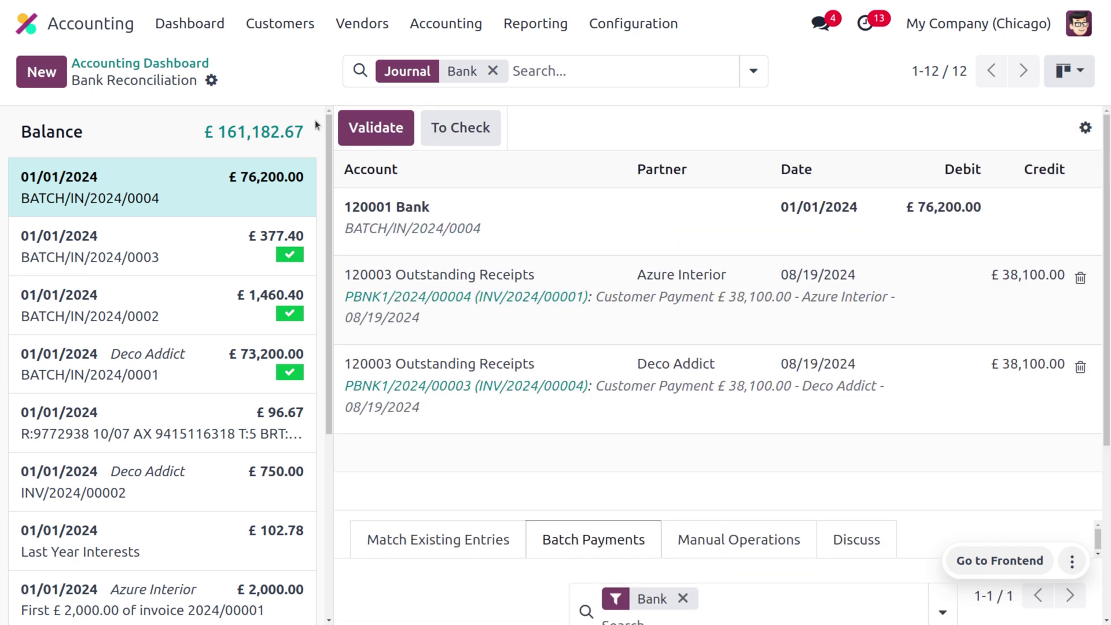
{"action": "left_click", "coordinate": [363, 119]}
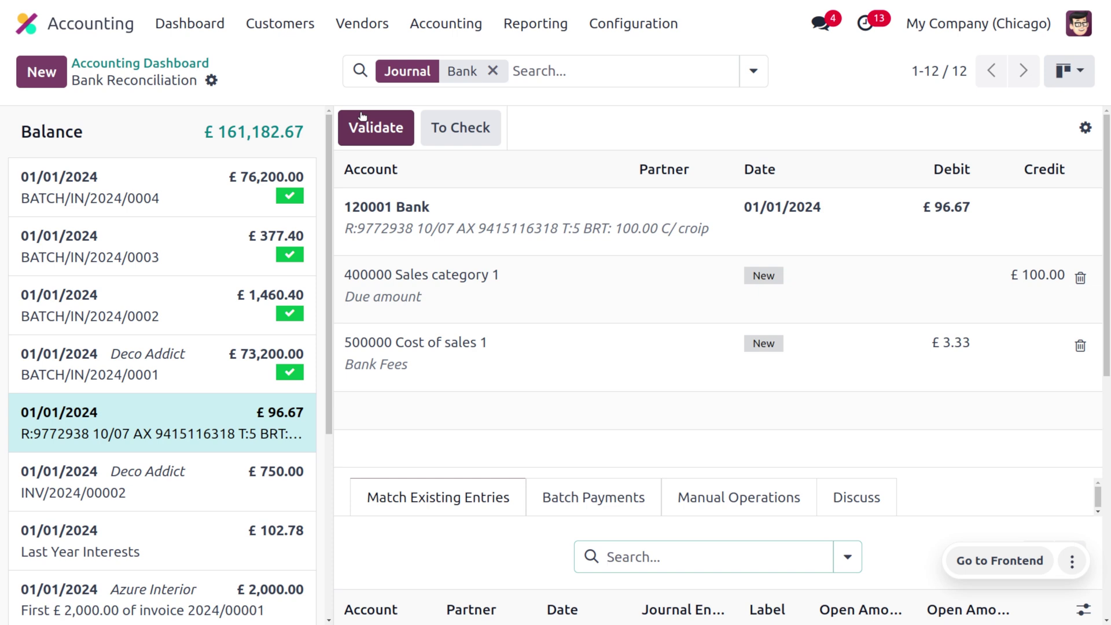
Step: Check the states of all customer batch payments with the Unreconciled filter removed
{"action": "left_click", "coordinate": [297, 29]}
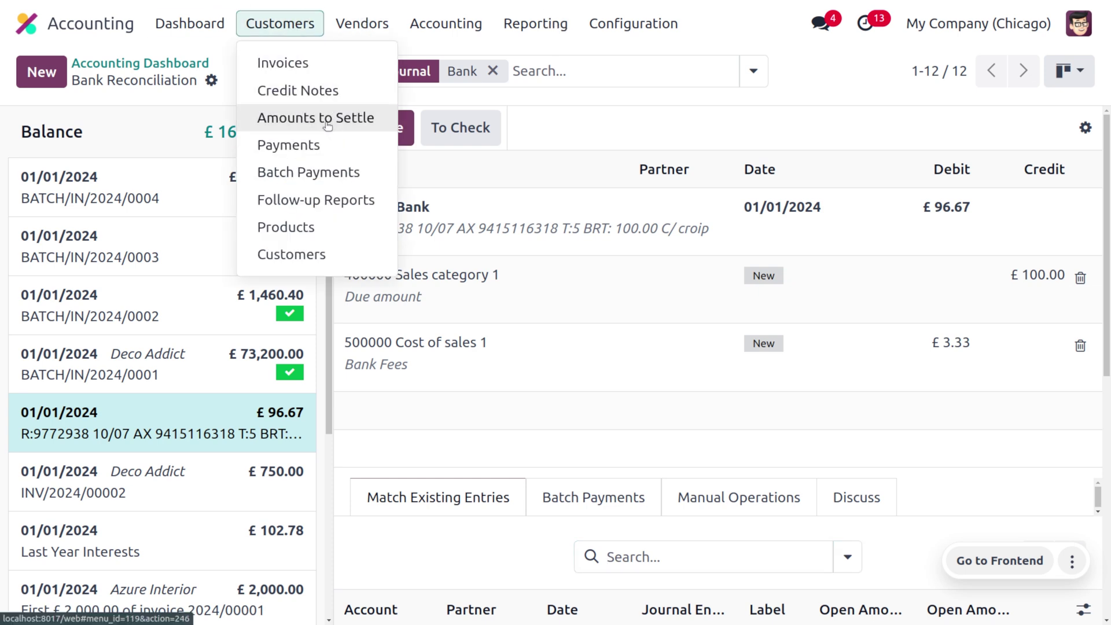
{"action": "left_click", "coordinate": [347, 172]}
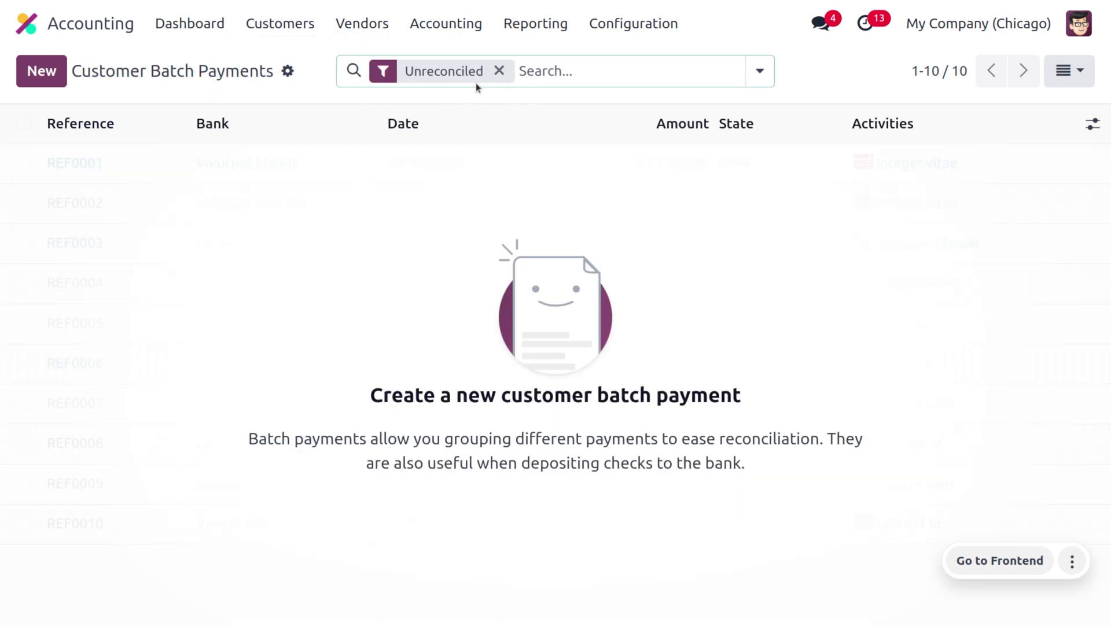
{"action": "left_click", "coordinate": [499, 70]}
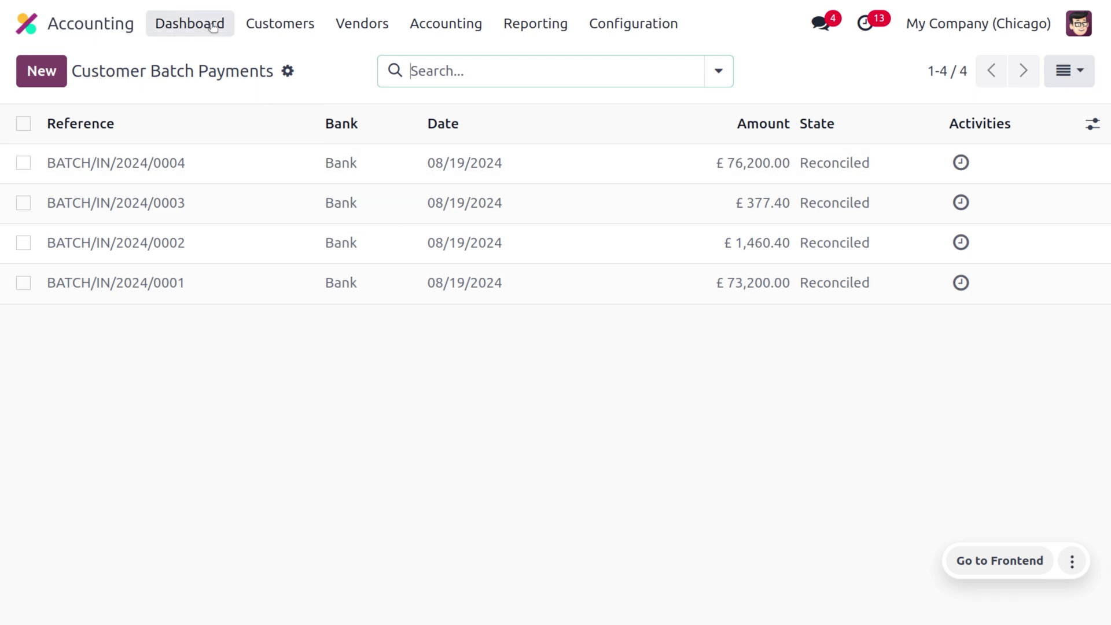
Step: Review the payment statuses in the customer invoices list and in the vendor bills list
{"action": "left_click", "coordinate": [254, 27]}
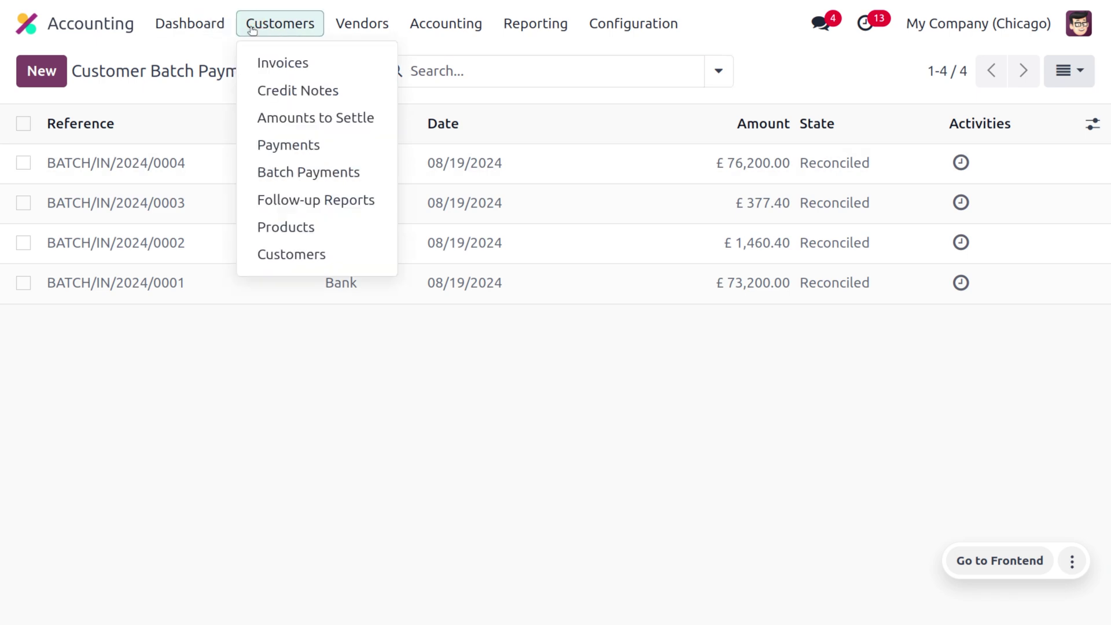
{"action": "left_click", "coordinate": [272, 63]}
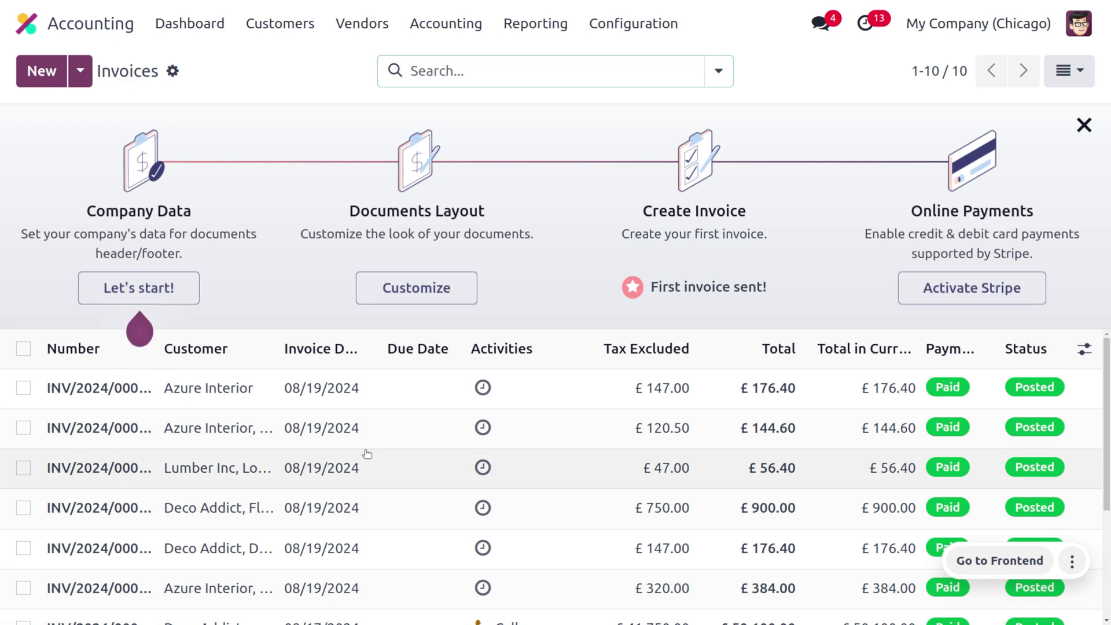
{"action": "scroll", "coordinate": [367, 454], "scroll_direction": "down", "scroll_amount": 3}
{"action": "scroll", "coordinate": [367, 454], "scroll_direction": "up", "scroll_amount": 3}
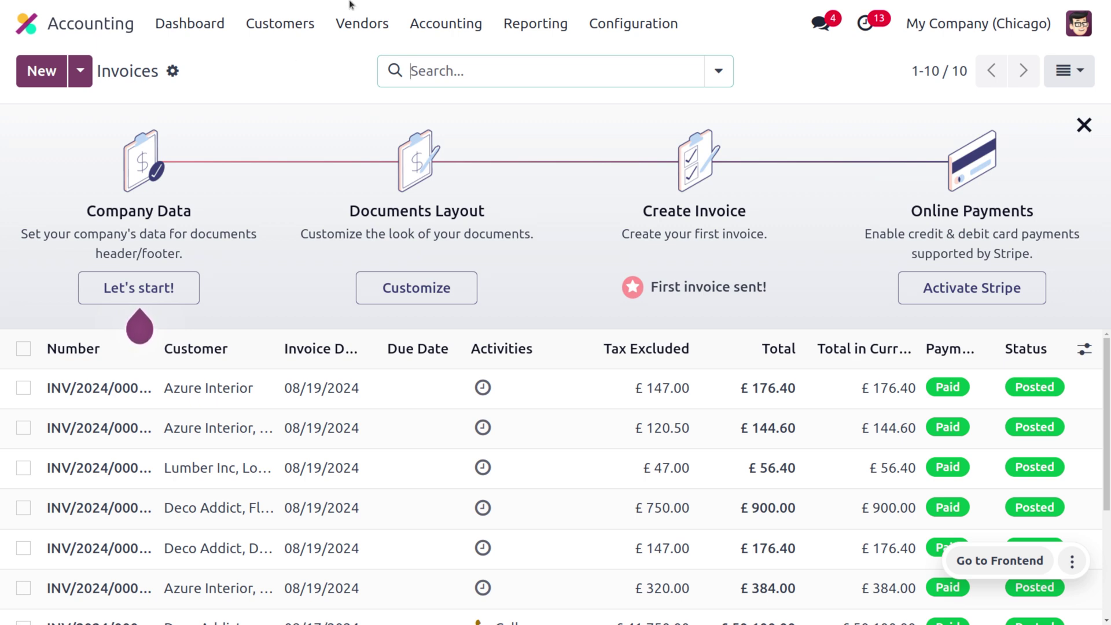
{"action": "left_click", "coordinate": [365, 22]}
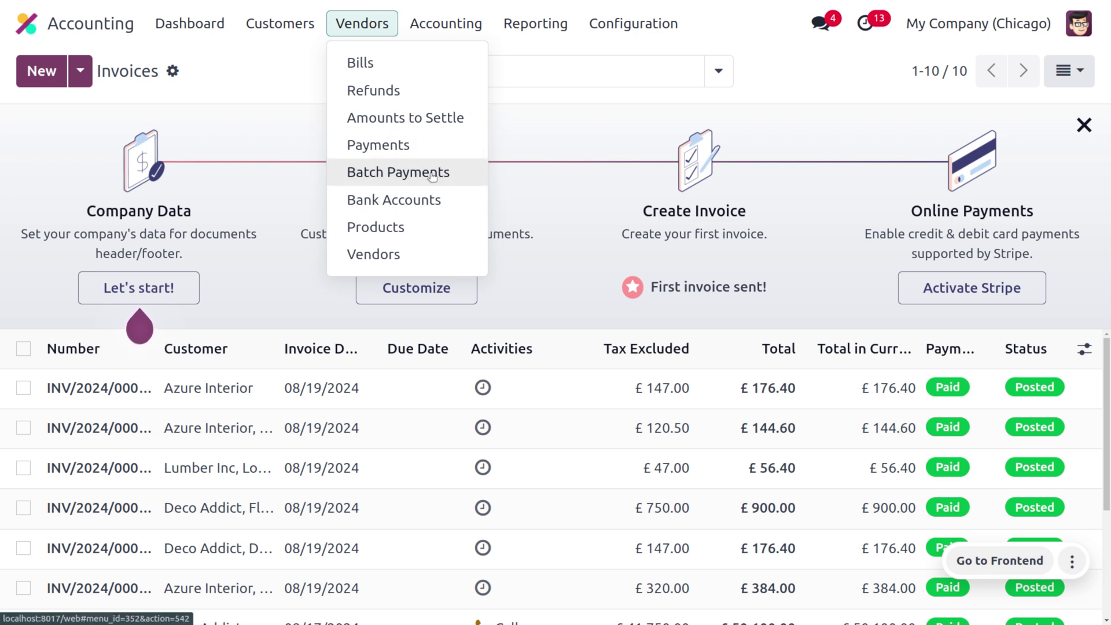
{"action": "left_click", "coordinate": [404, 72]}
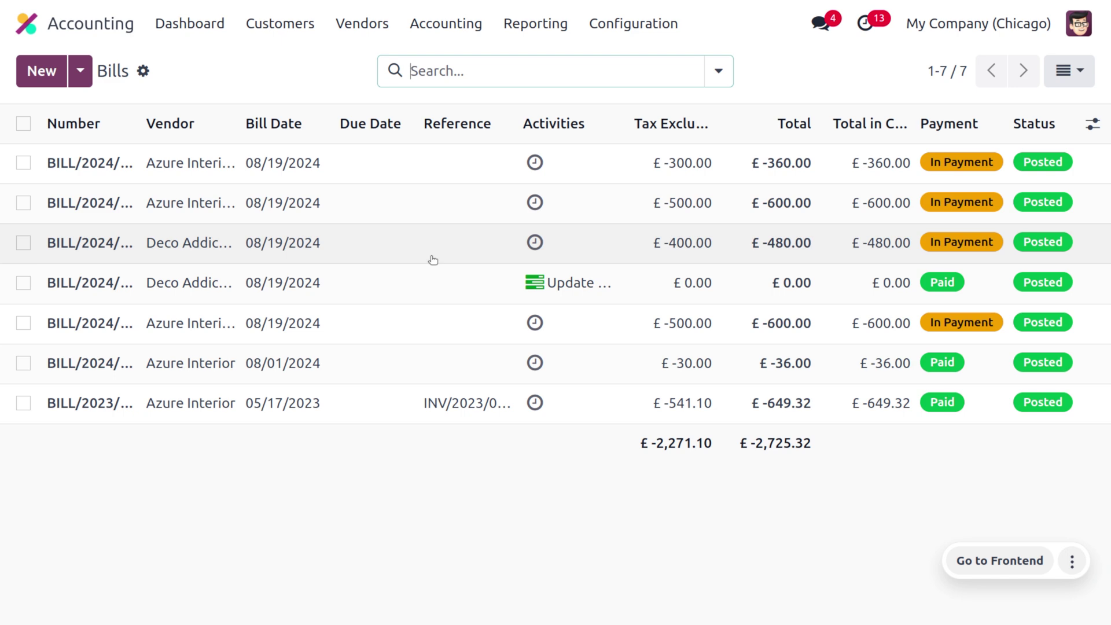
Step: Start a new vendor batch payment, set its bank to Bank and keep Manual as the payment method
{"action": "left_click", "coordinate": [360, 22]}
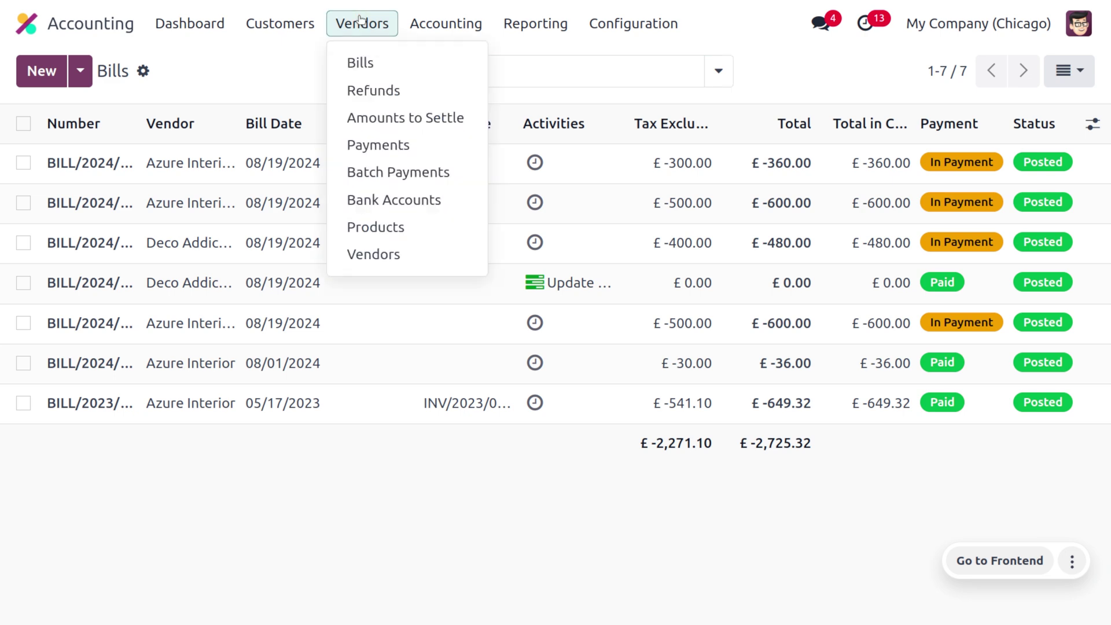
{"action": "left_click", "coordinate": [366, 172]}
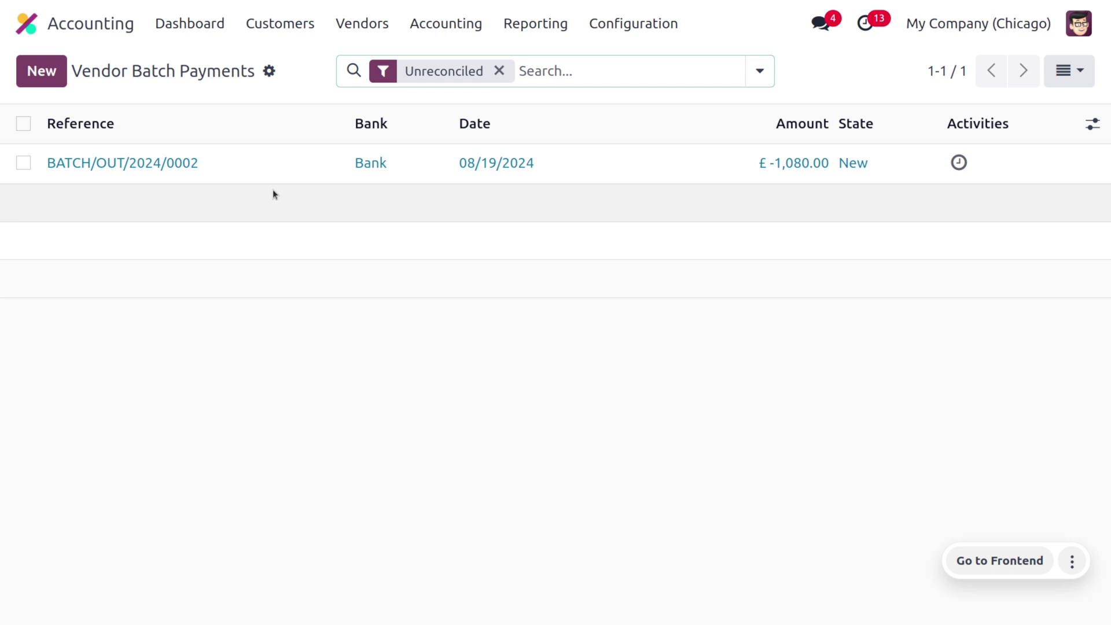
{"action": "left_click", "coordinate": [38, 73]}
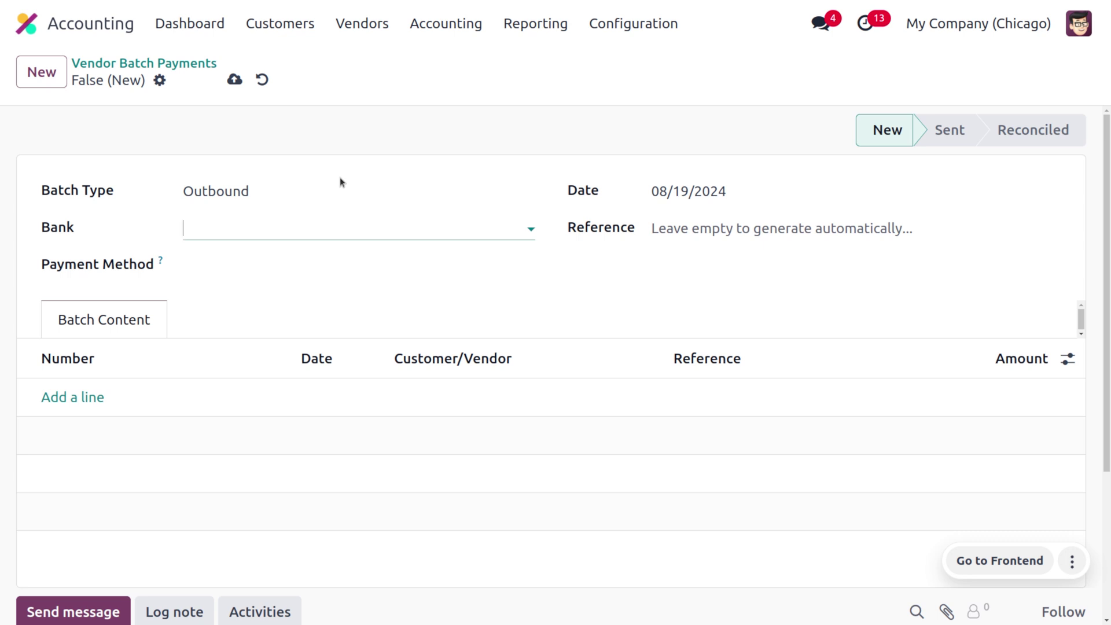
{"action": "left_click", "coordinate": [307, 223]}
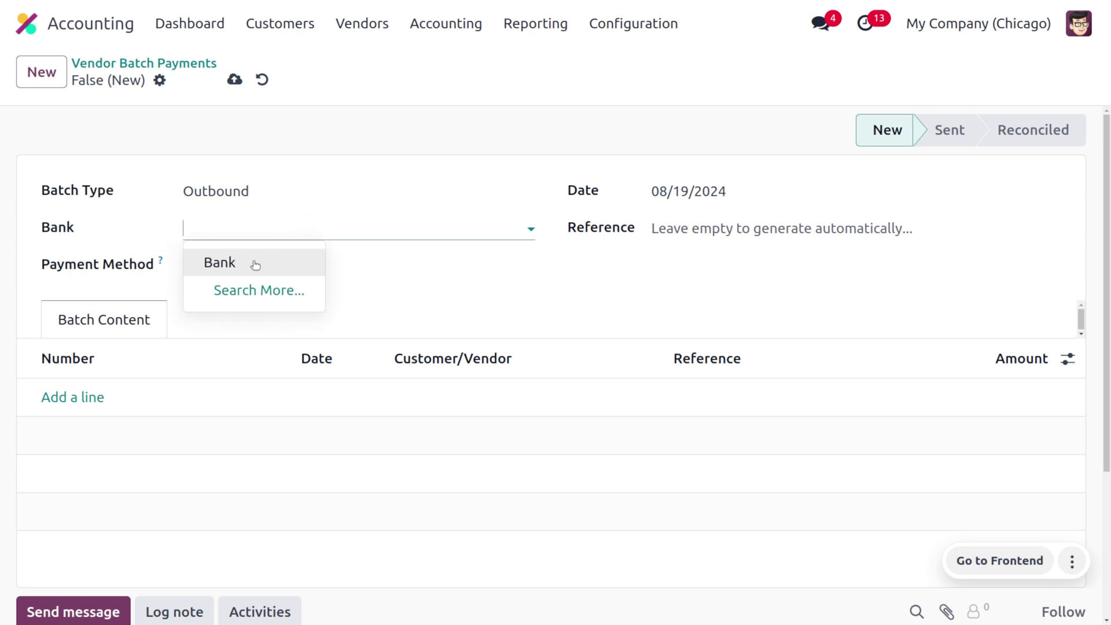
{"action": "left_click", "coordinate": [240, 272]}
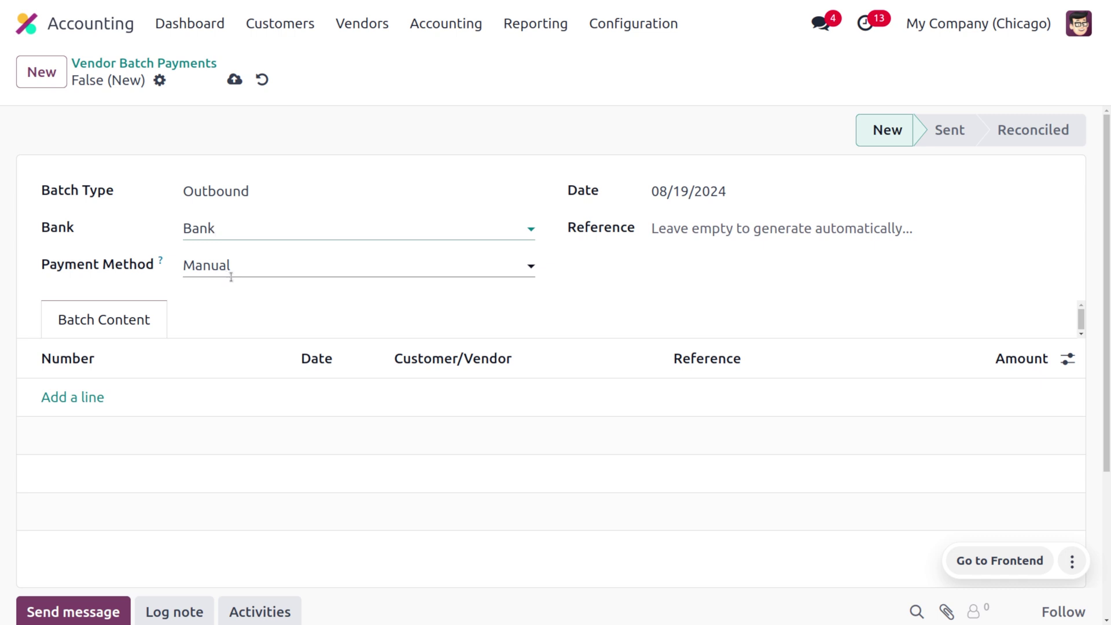
{"action": "left_click", "coordinate": [237, 275]}
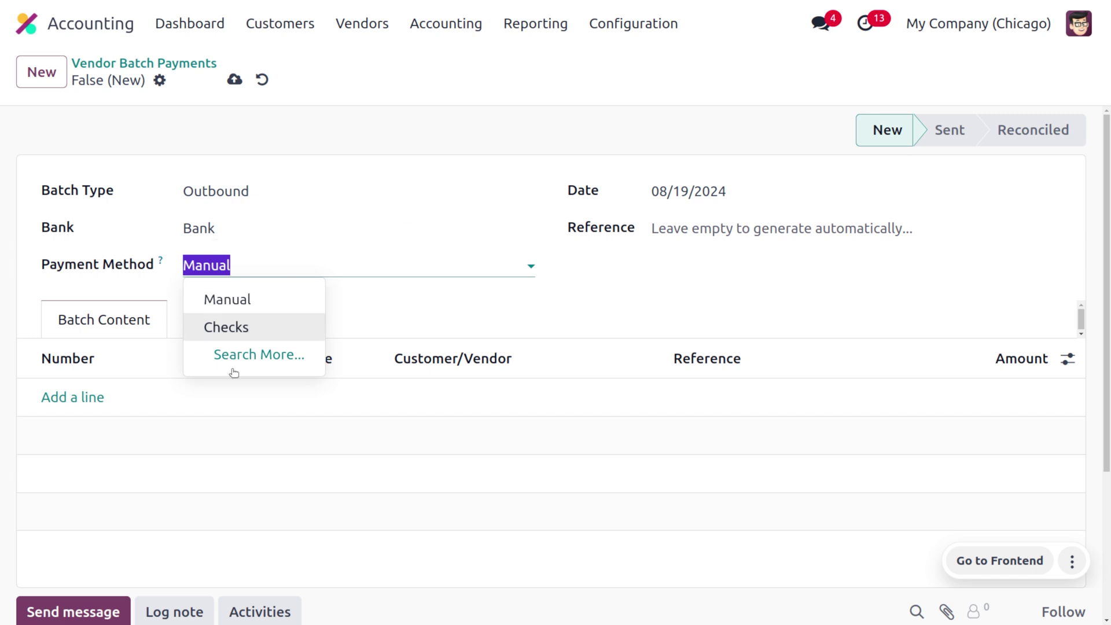
Step: Add both available Azure Interior payments to the vendor batch and save it
{"action": "left_click", "coordinate": [79, 399]}
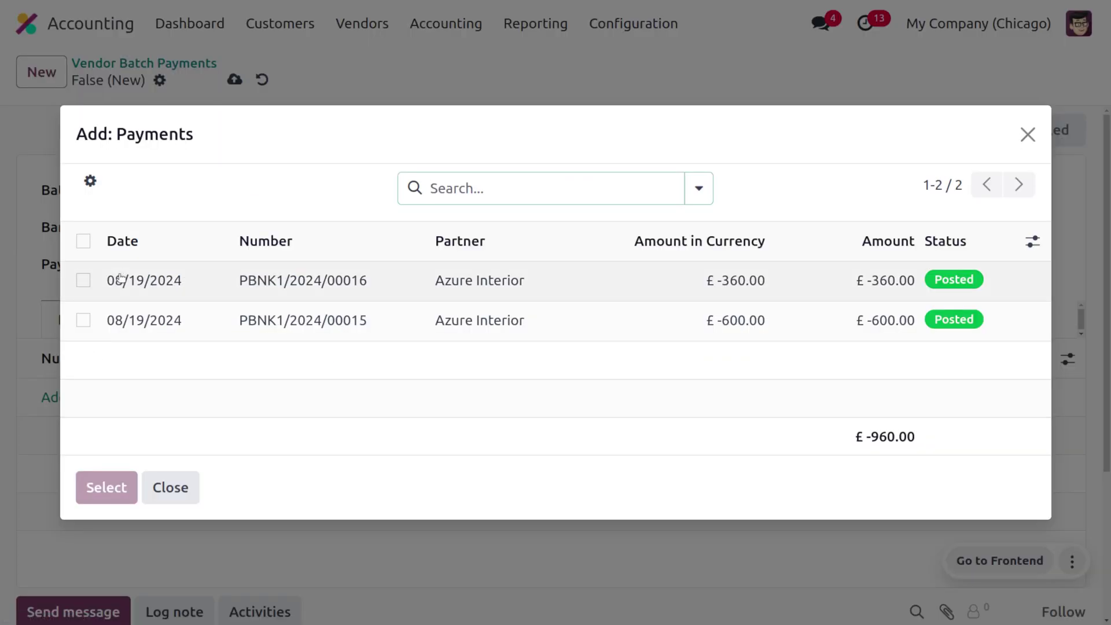
{"action": "left_click", "coordinate": [83, 241]}
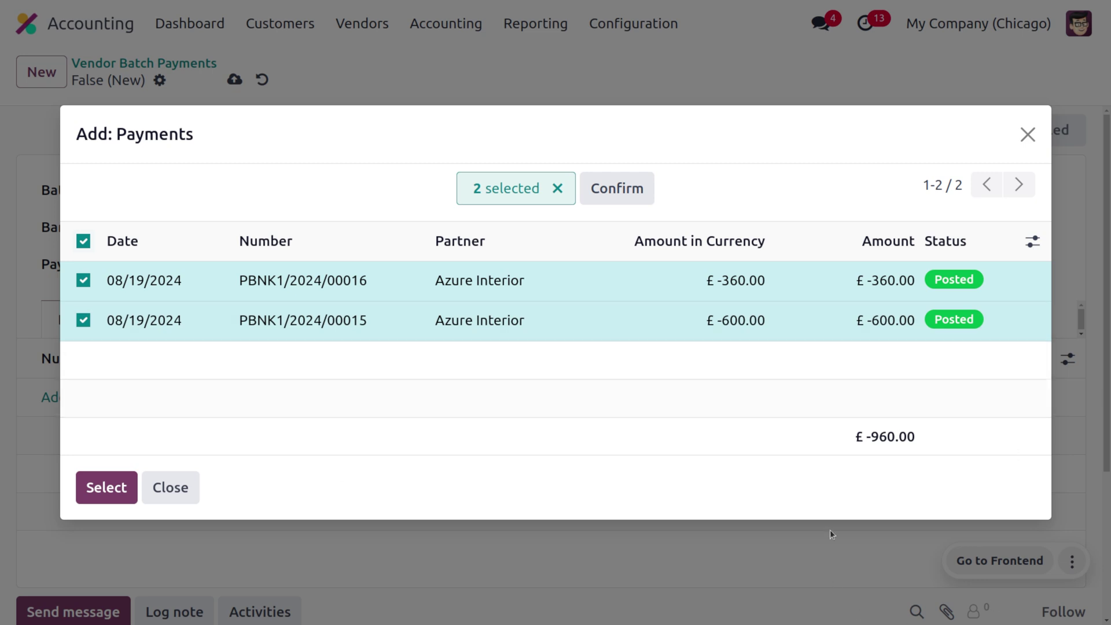
{"action": "left_click", "coordinate": [101, 495]}
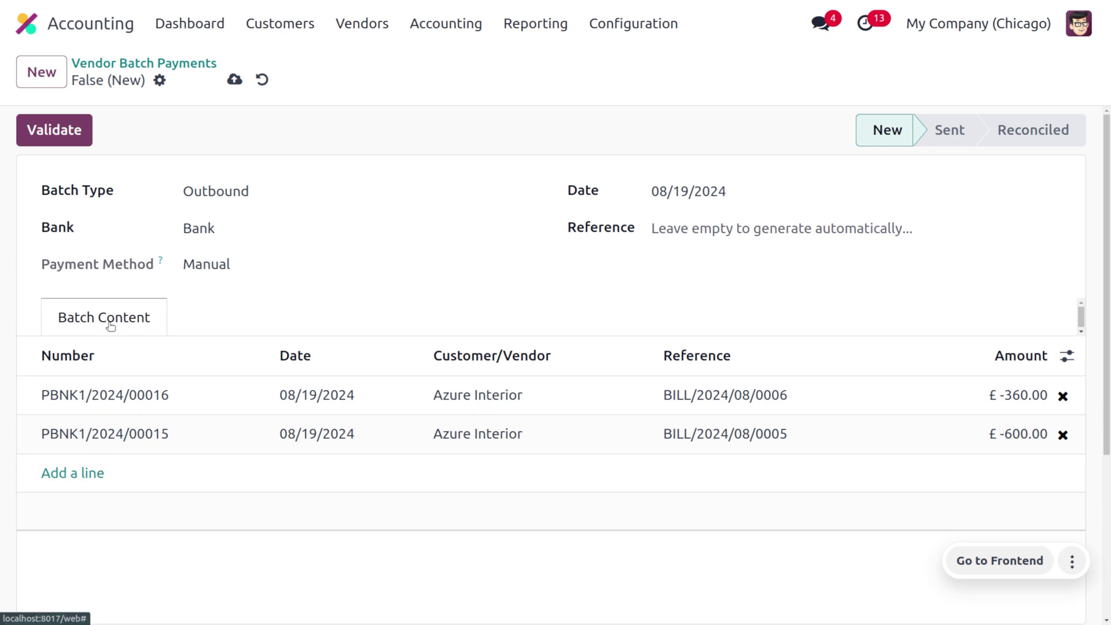
{"action": "left_click", "coordinate": [242, 79]}
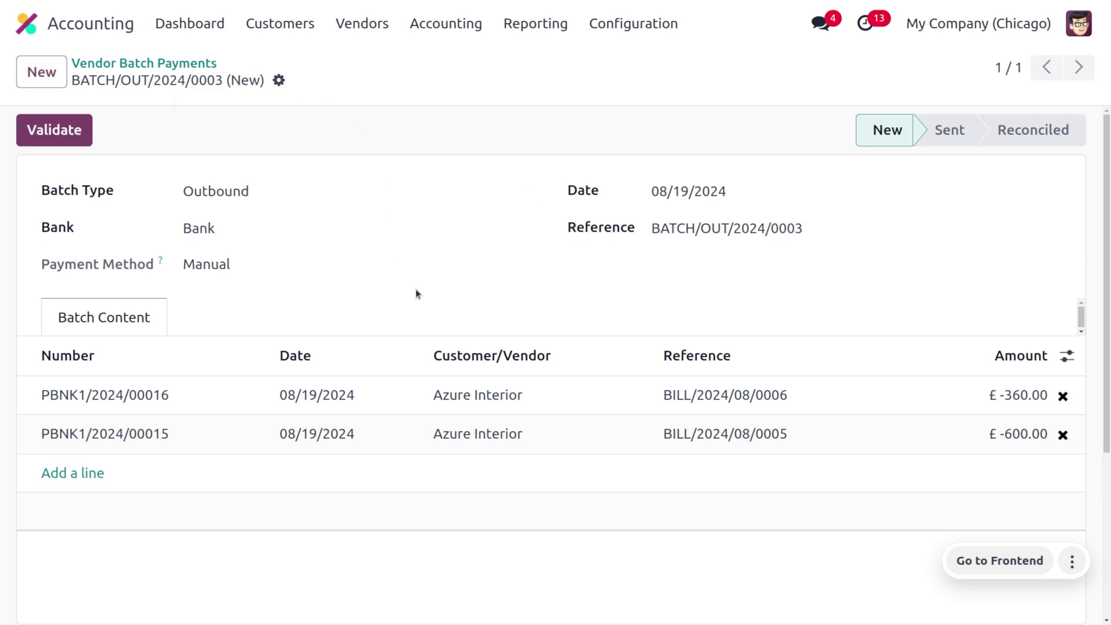
Step: Validate the vendor batch payment and copy its reference
{"action": "left_click", "coordinate": [70, 134]}
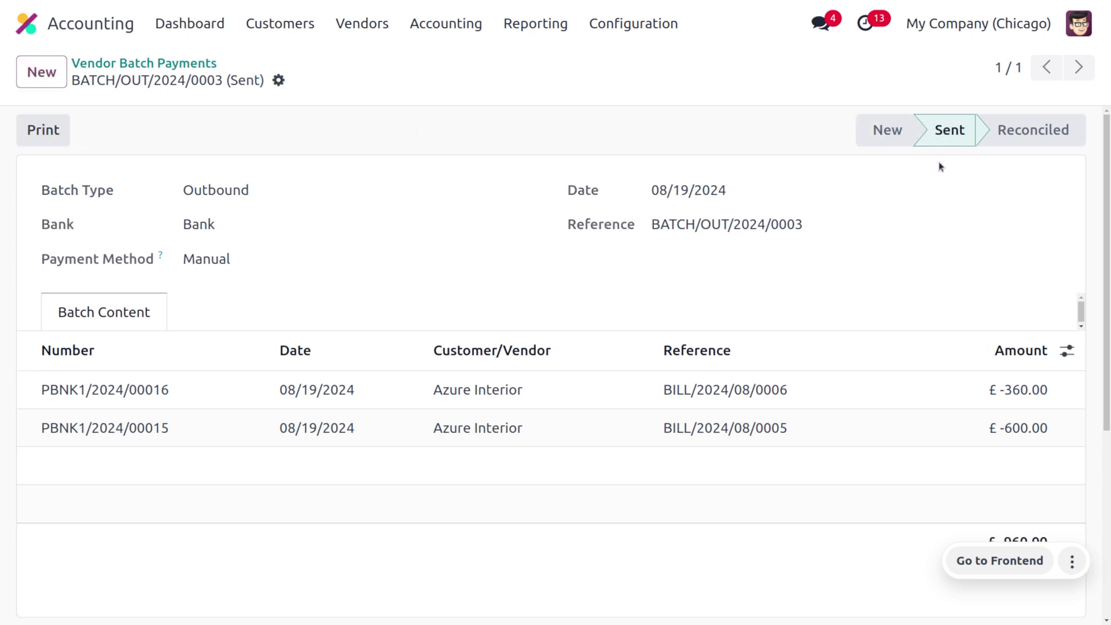
{"action": "left_click_drag", "start_coordinate": [822, 230], "coordinate": [651, 228]}
{"action": "key", "text": "ctrl+c"}
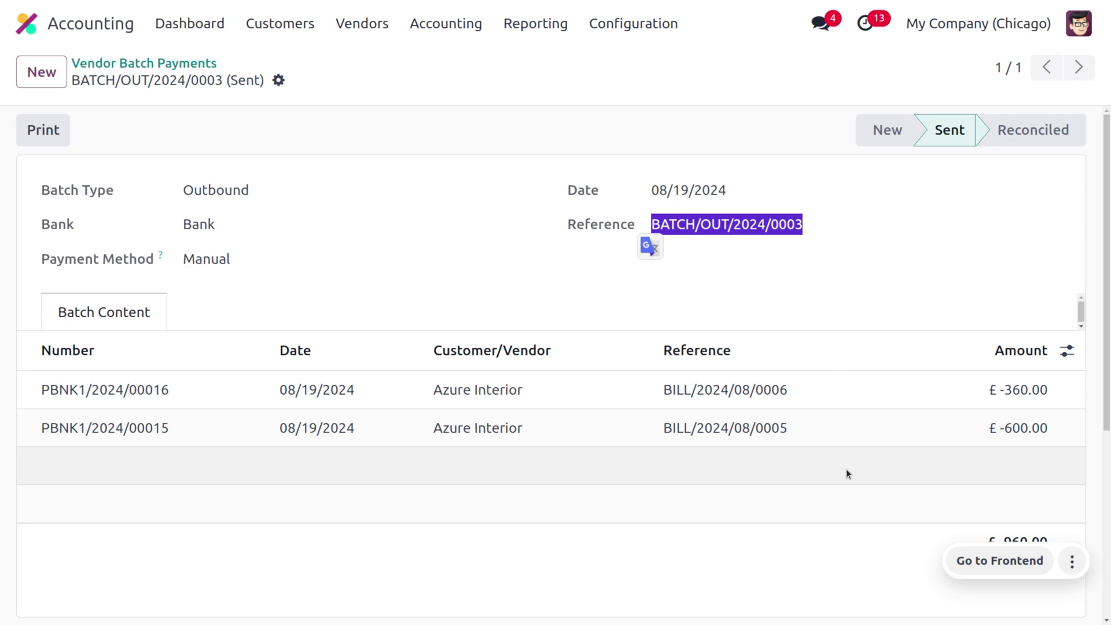
{"action": "scroll", "coordinate": [846, 474], "scroll_direction": "down", "scroll_amount": 4}
{"action": "scroll", "coordinate": [846, 472], "scroll_direction": "up", "scroll_amount": 5}
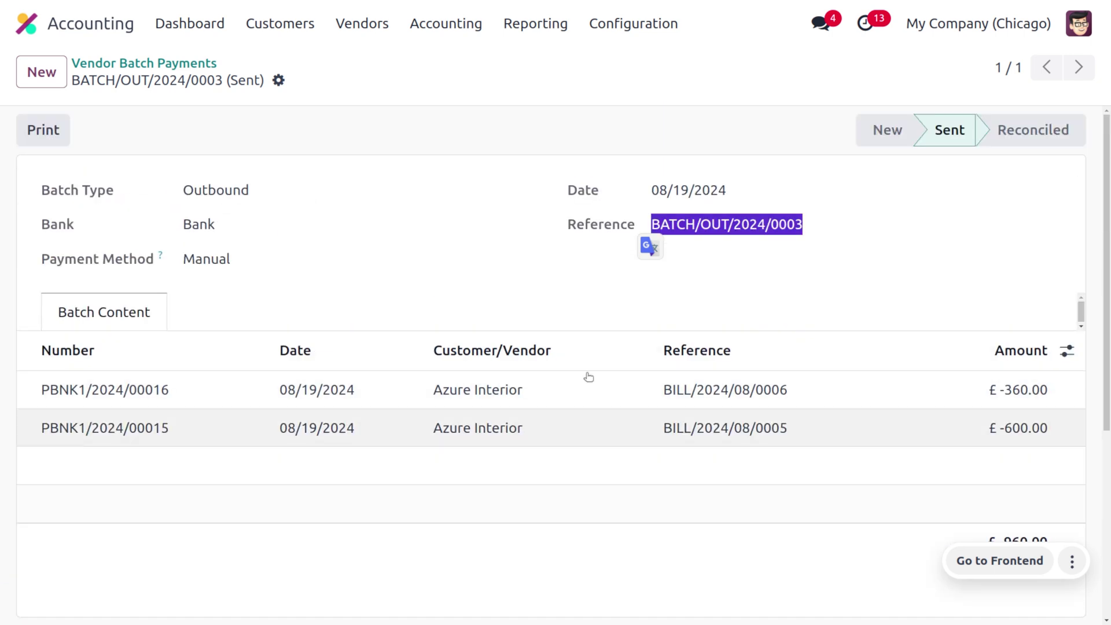
Step: Open the Bank journal's reconciliation view from the dashboard and list the batch payments available for matching
{"action": "left_click", "coordinate": [199, 31]}
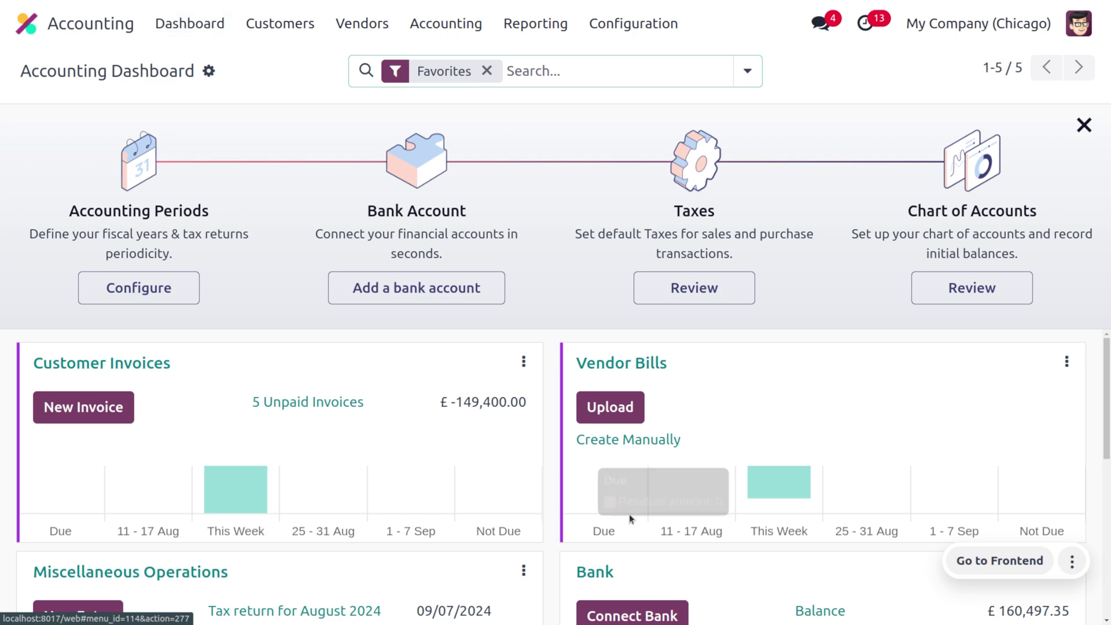
{"action": "scroll", "coordinate": [719, 612], "scroll_direction": "down", "scroll_amount": 4}
{"action": "scroll", "coordinate": [719, 613], "scroll_direction": "up", "scroll_amount": 3}
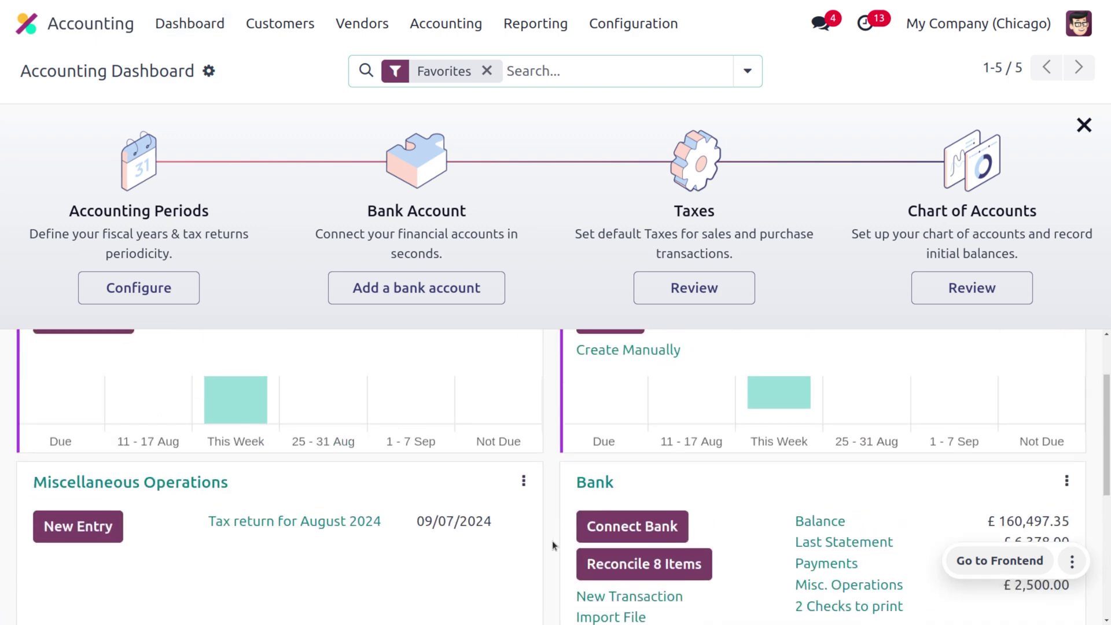
{"action": "left_click", "coordinate": [612, 482]}
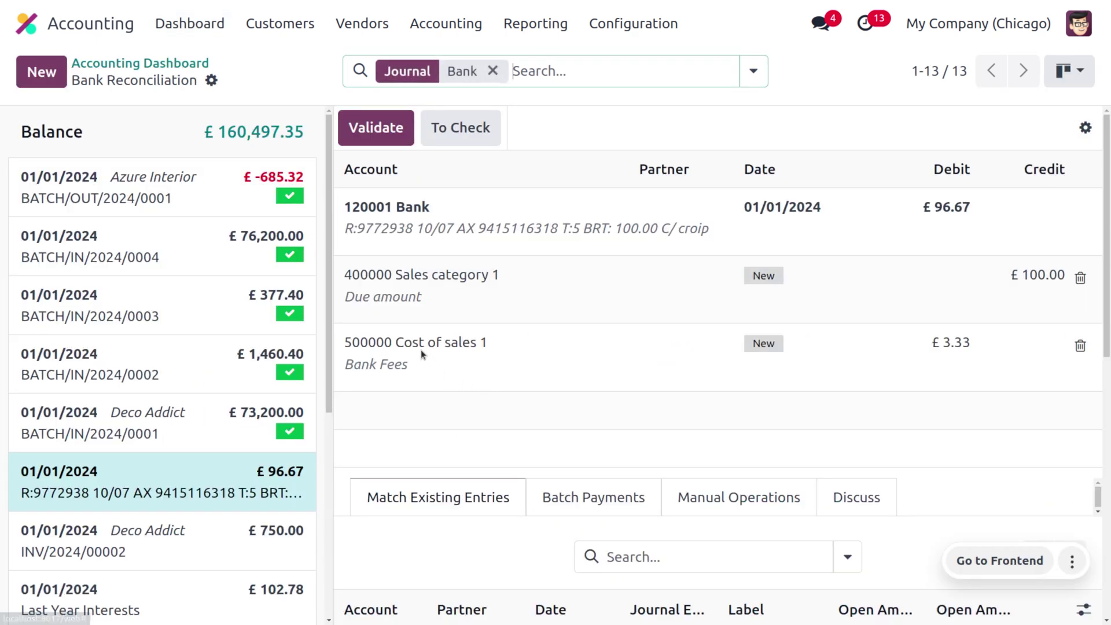
{"action": "left_click", "coordinate": [567, 504]}
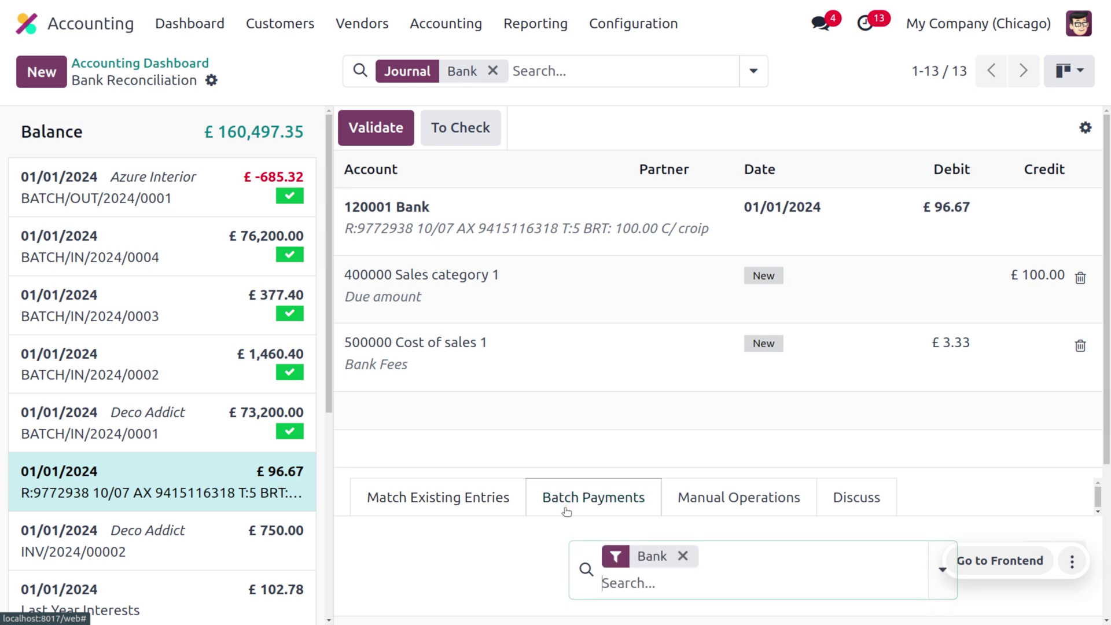
{"action": "scroll", "coordinate": [675, 521], "scroll_direction": "down", "scroll_amount": 4}
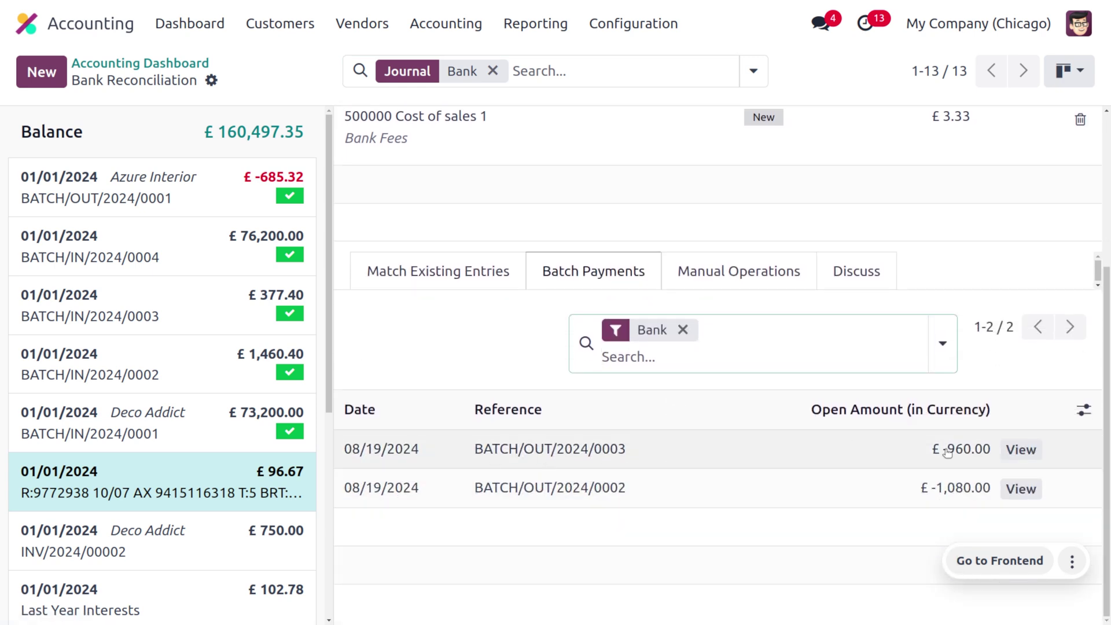
Step: Create and save a bank transaction labelled BATCH/OUT/2024/0003 with an amount of £-960
{"action": "left_click", "coordinate": [41, 72]}
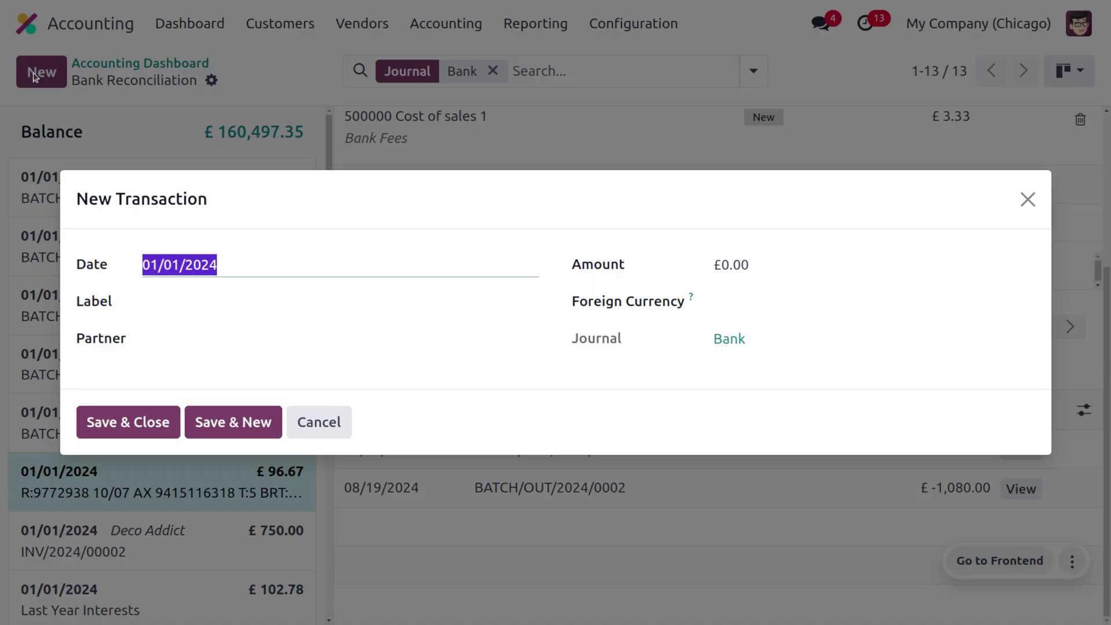
{"action": "left_click_drag", "start_coordinate": [363, 220], "coordinate": [389, 103]}
{"action": "left_click", "coordinate": [269, 188]}
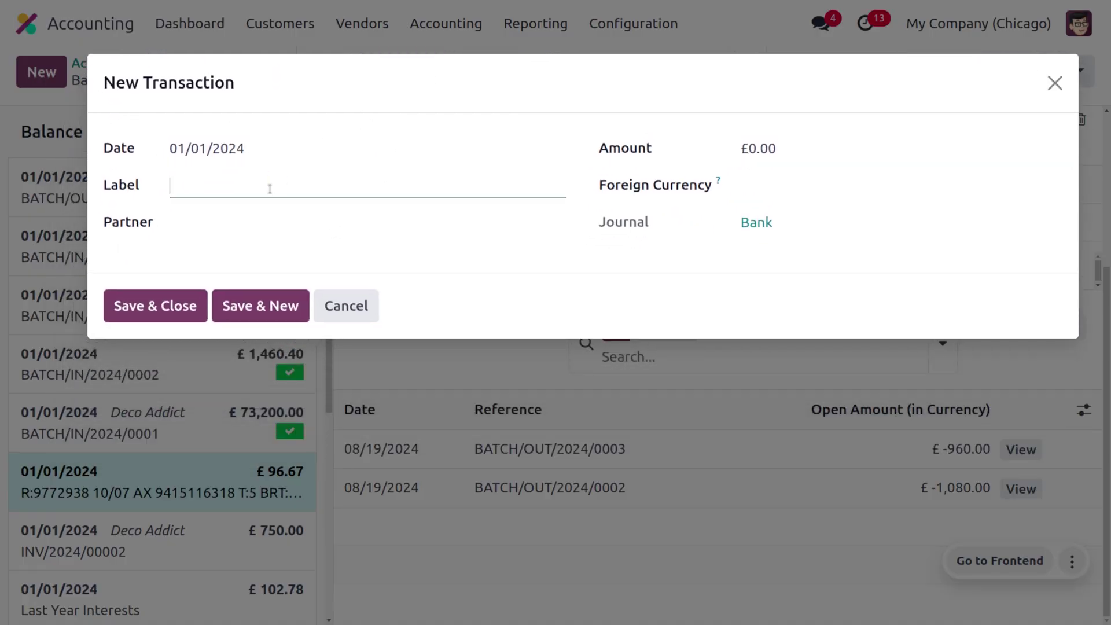
{"action": "key", "text": "ctrl+v"}
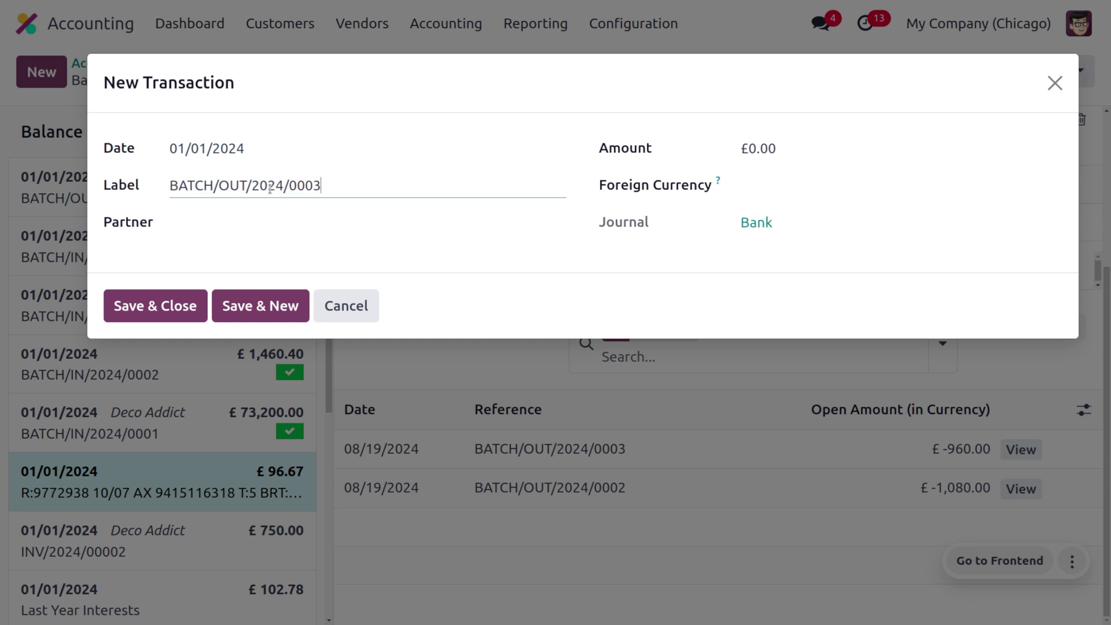
{"action": "left_click", "coordinate": [809, 158]}
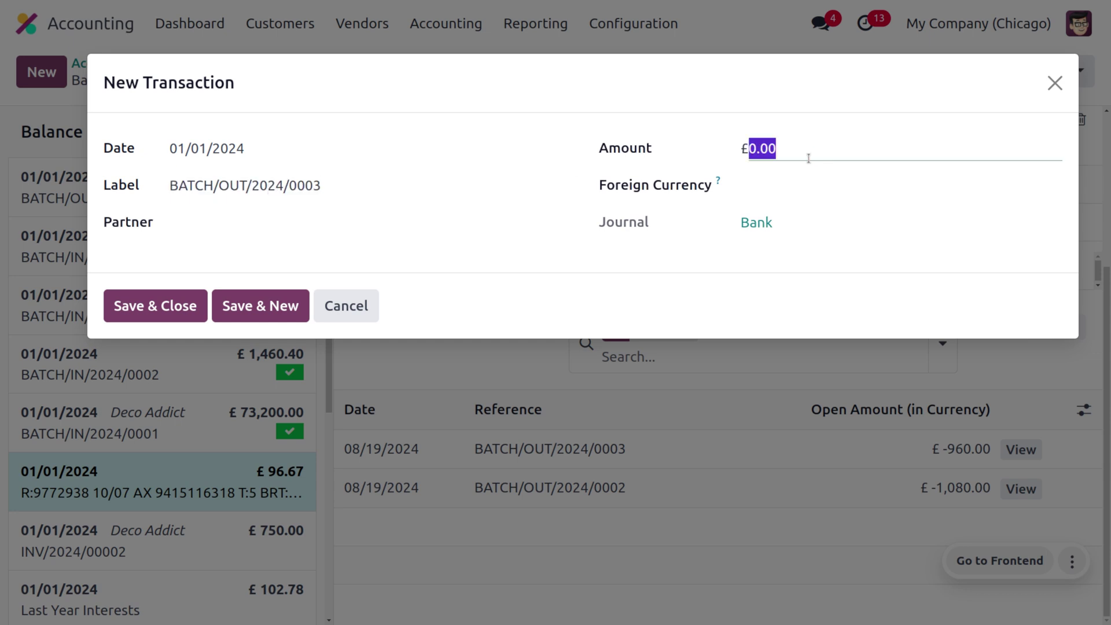
{"action": "key", "text": "BackSpace"}
{"action": "type", "text": "-960"}
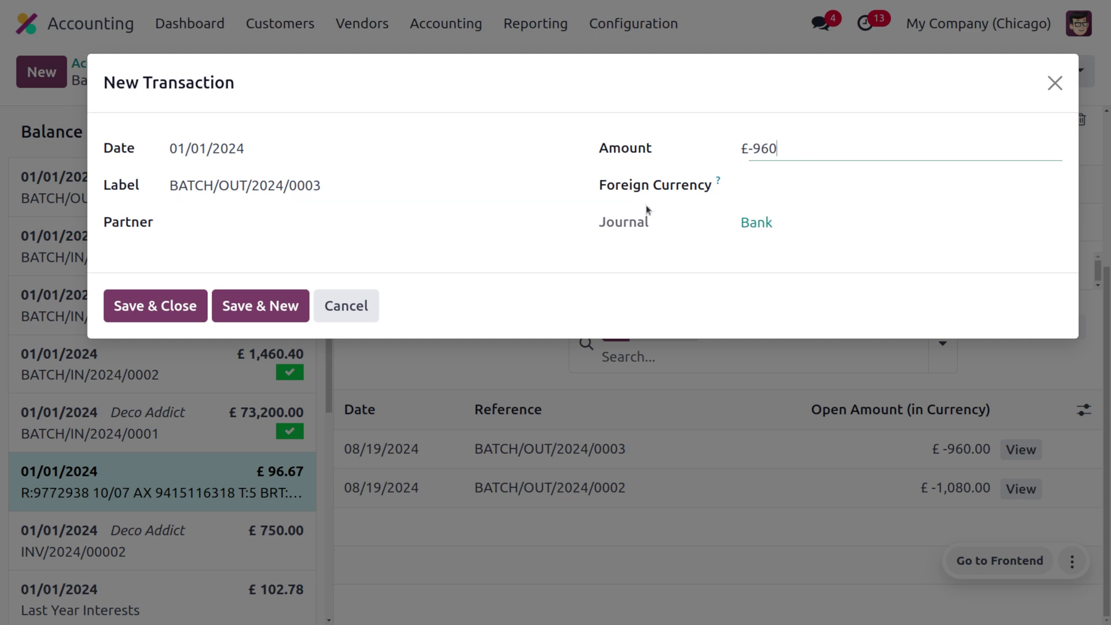
{"action": "left_click", "coordinate": [169, 302]}
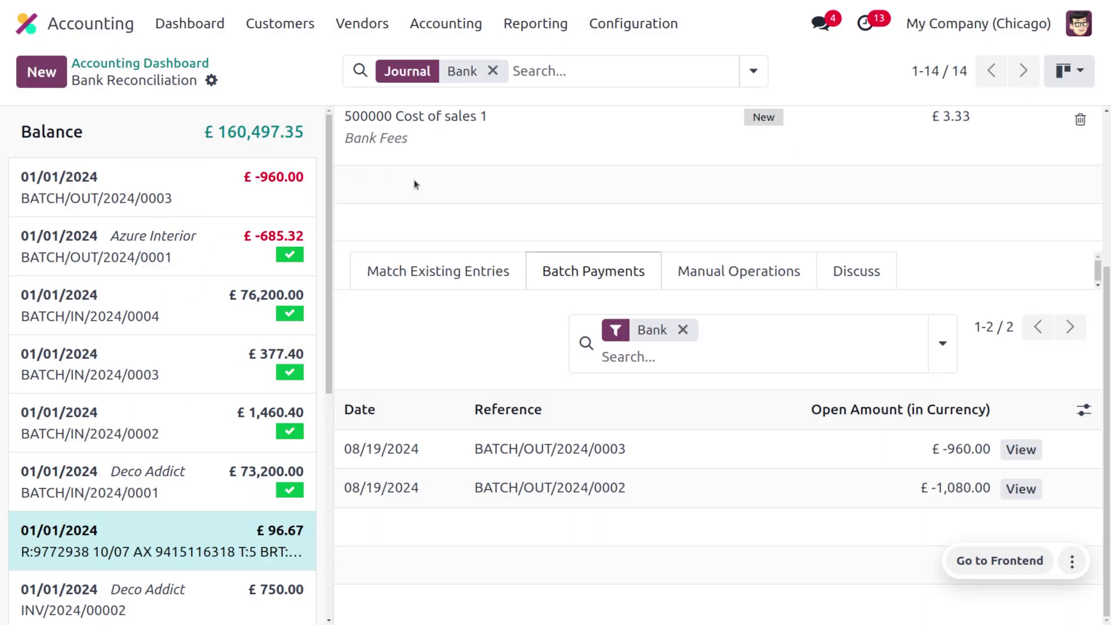
Step: Match the new £-960.00 bank transaction with batch payment BATCH/OUT/2024/0003 and validate the reconciliation
{"action": "left_click", "coordinate": [174, 191]}
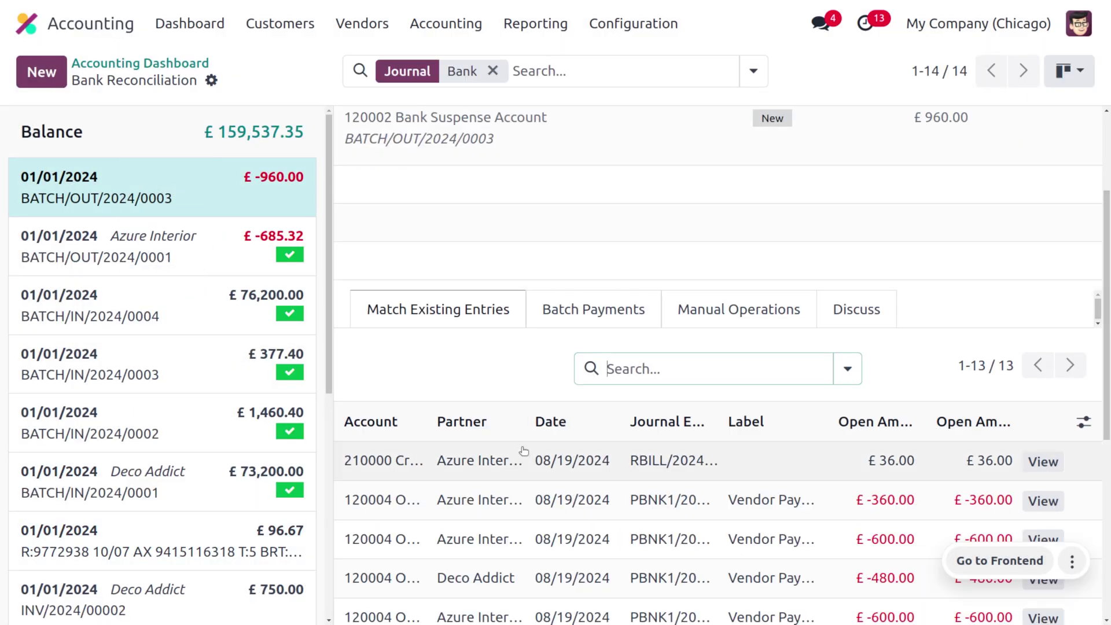
{"action": "left_click", "coordinate": [569, 321]}
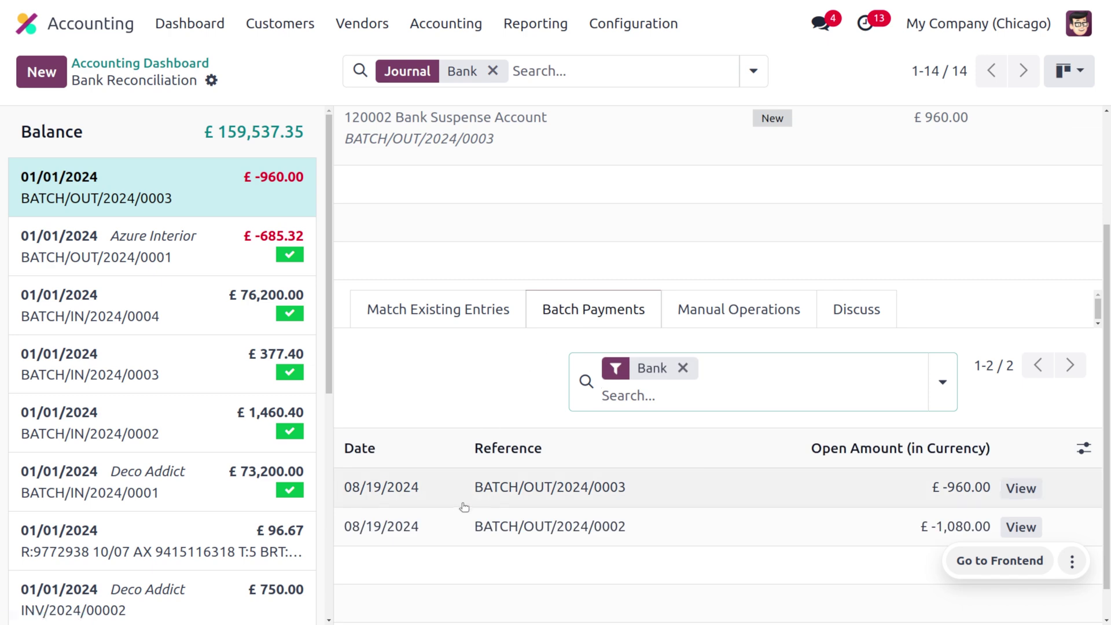
{"action": "left_click", "coordinate": [427, 489]}
{"action": "scroll", "coordinate": [430, 229], "scroll_direction": "up", "scroll_amount": 3}
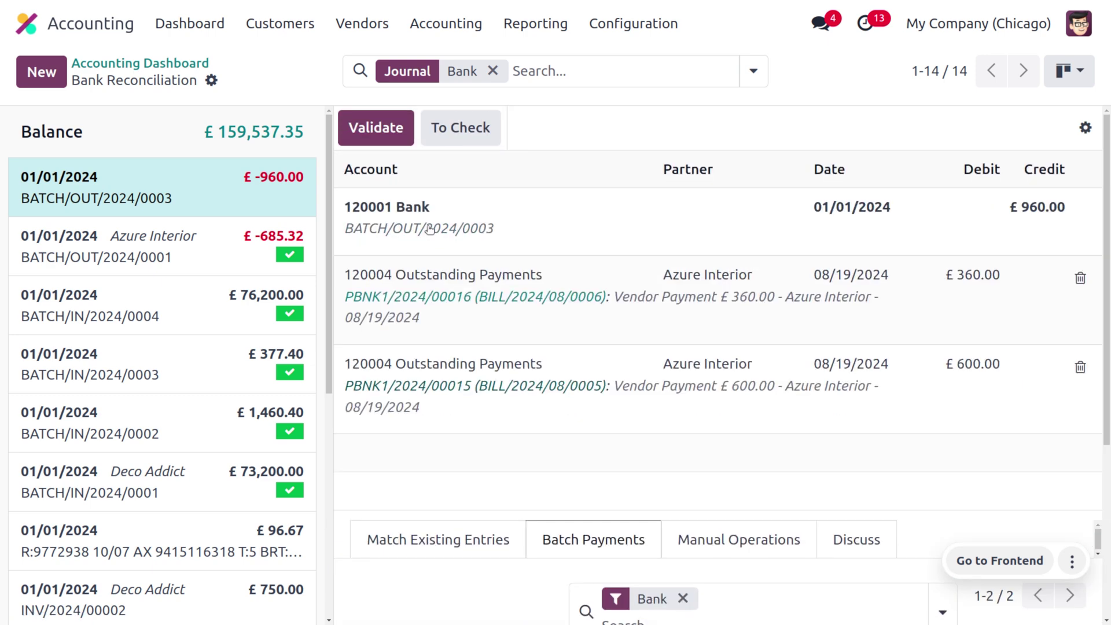
{"action": "left_click", "coordinate": [368, 128]}
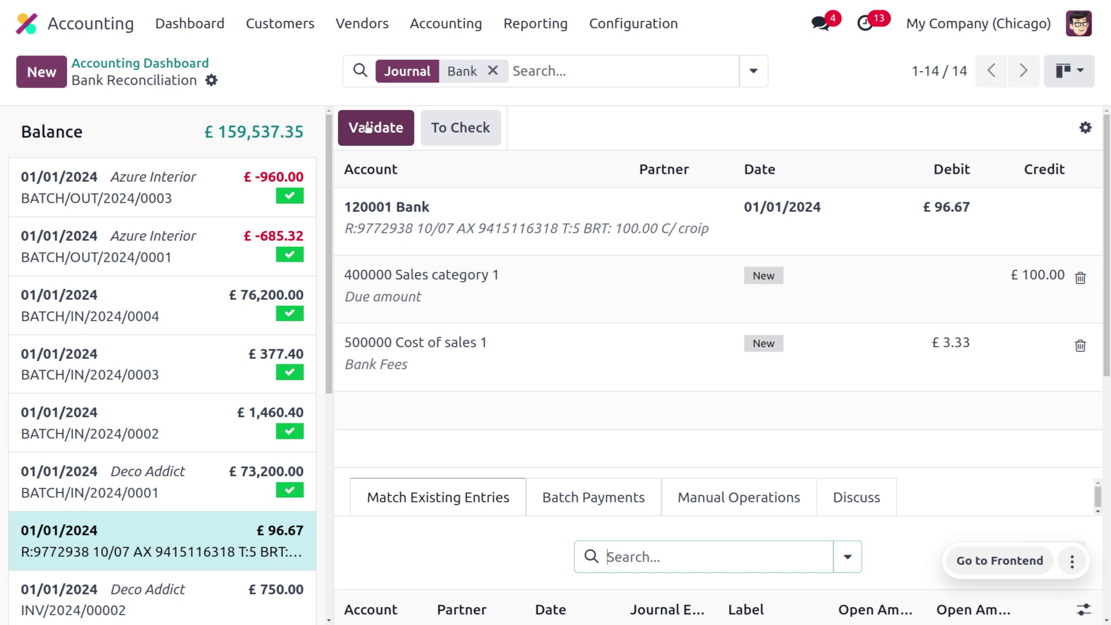
Step: Check the states of all vendor batch payments without the Unreconciled filter, and review the payment statuses in the vendor bills list
{"action": "left_click", "coordinate": [346, 23]}
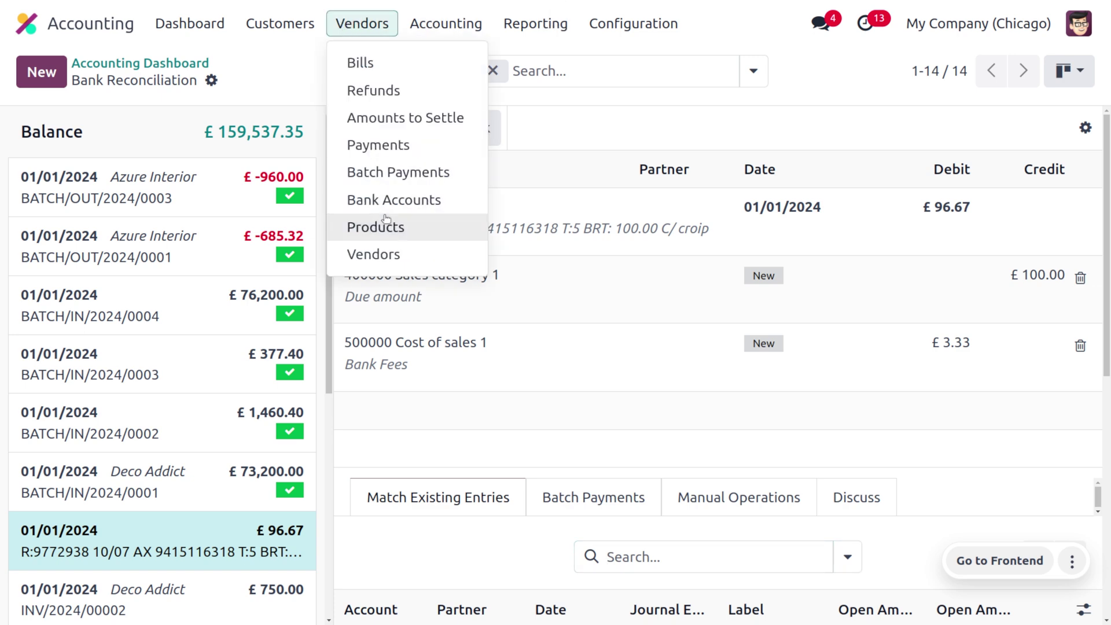
{"action": "left_click", "coordinate": [373, 173]}
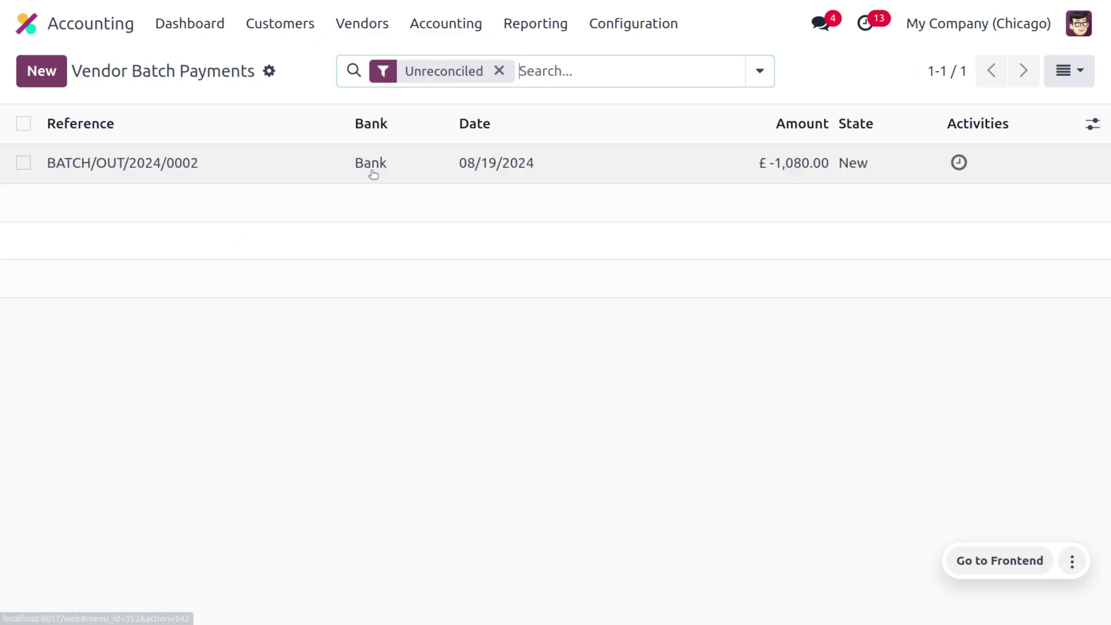
{"action": "left_click", "coordinate": [499, 71]}
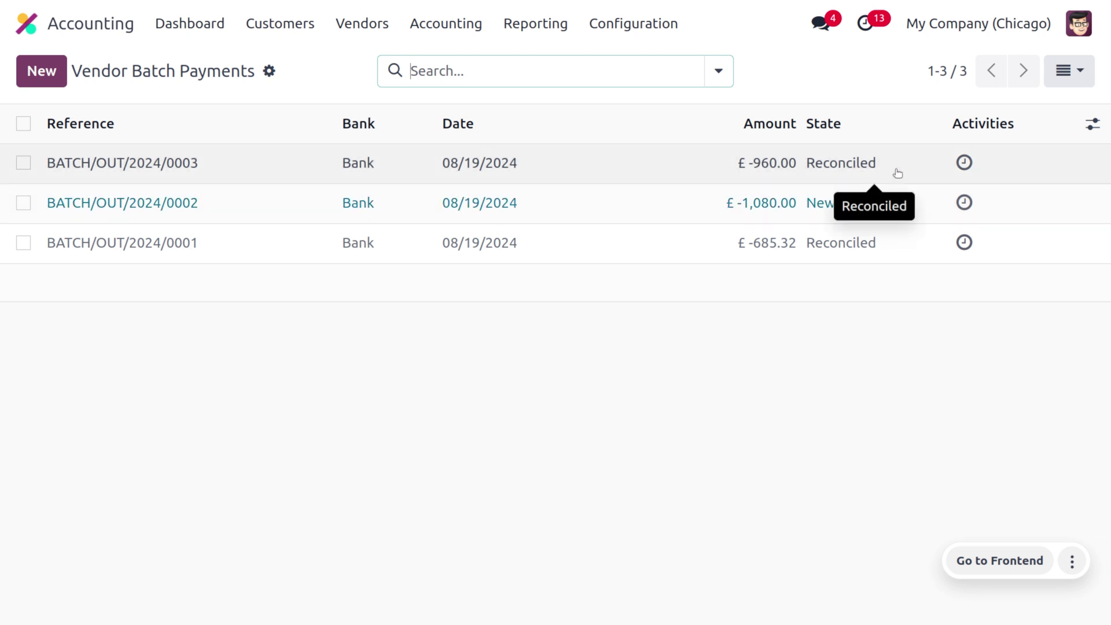
{"action": "left_click", "coordinate": [341, 24]}
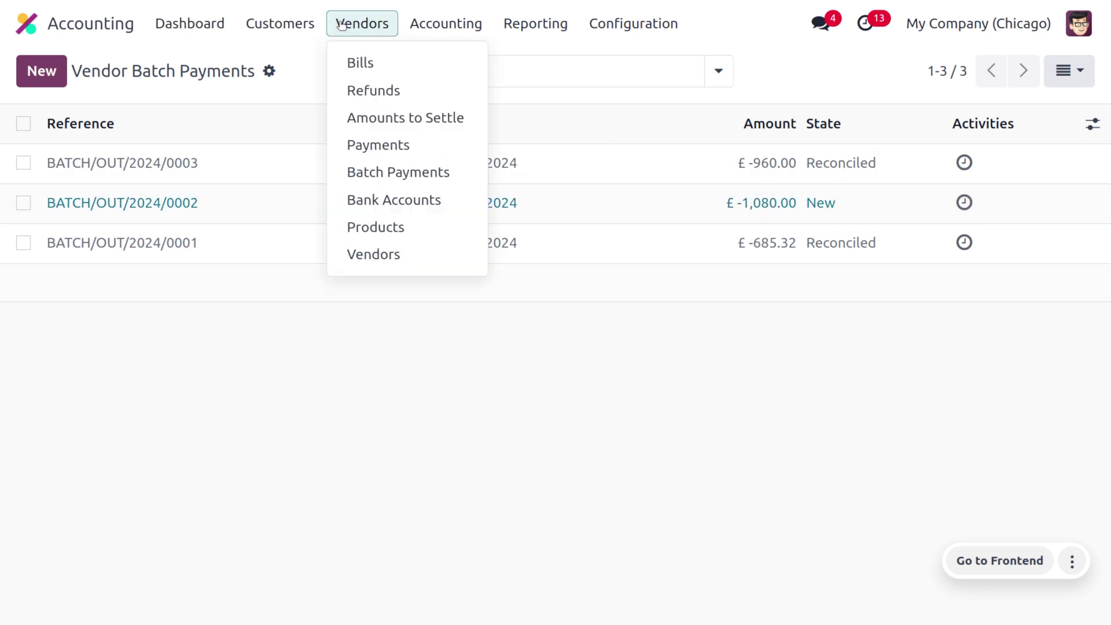
{"action": "left_click", "coordinate": [366, 64]}
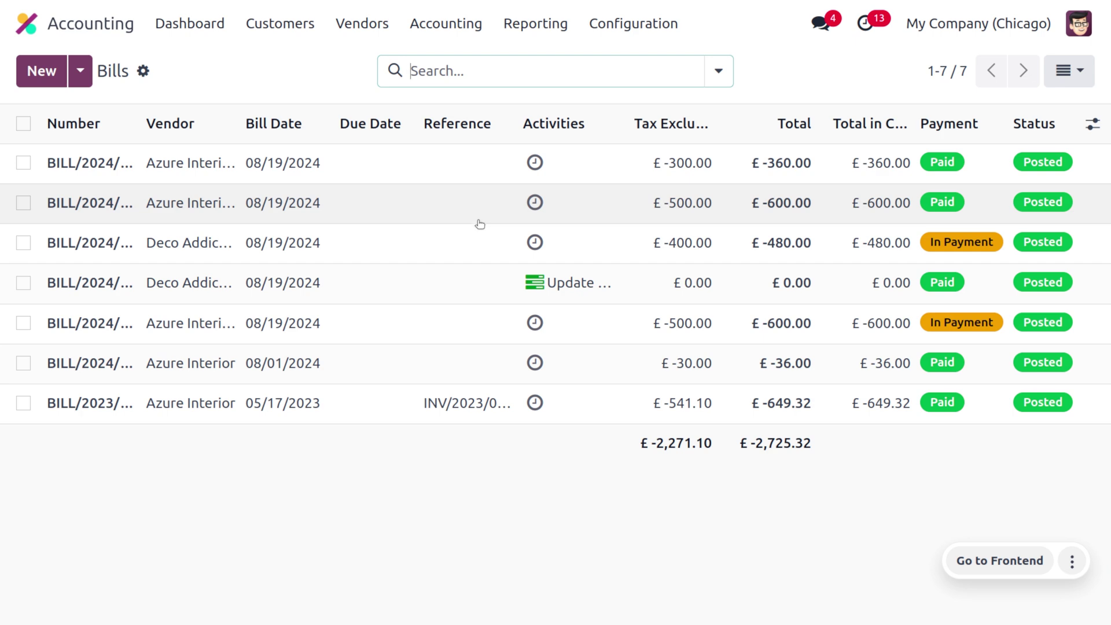